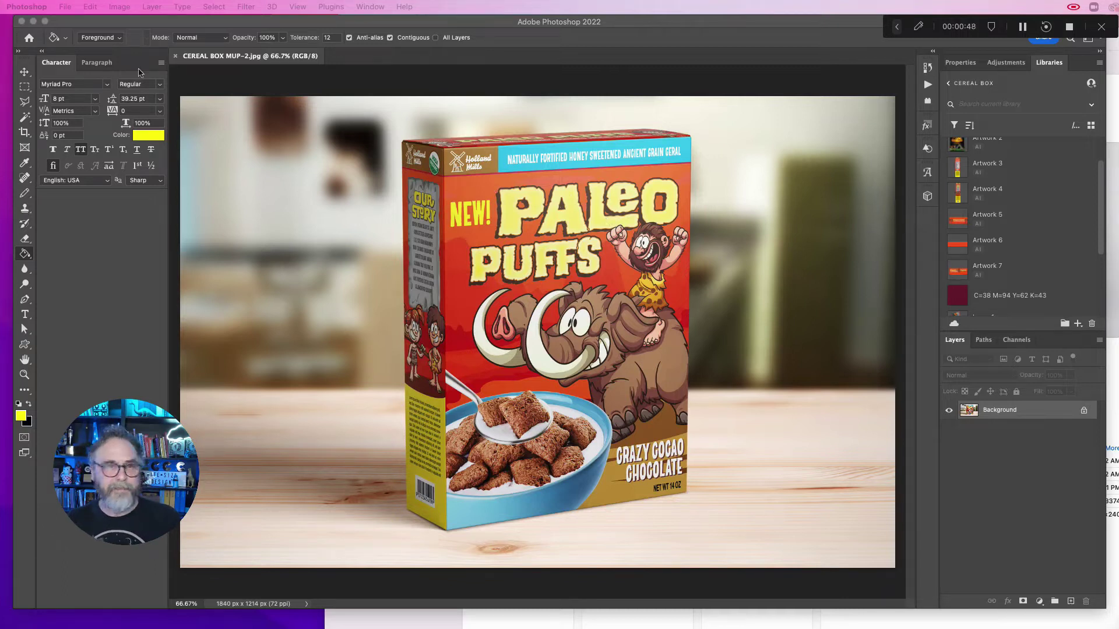
Minimize Photoshop and select cereal-demo.ai in Finder's CEREAL BOX TUT folder.
{"action": "left_click", "coordinate": [33, 21]}
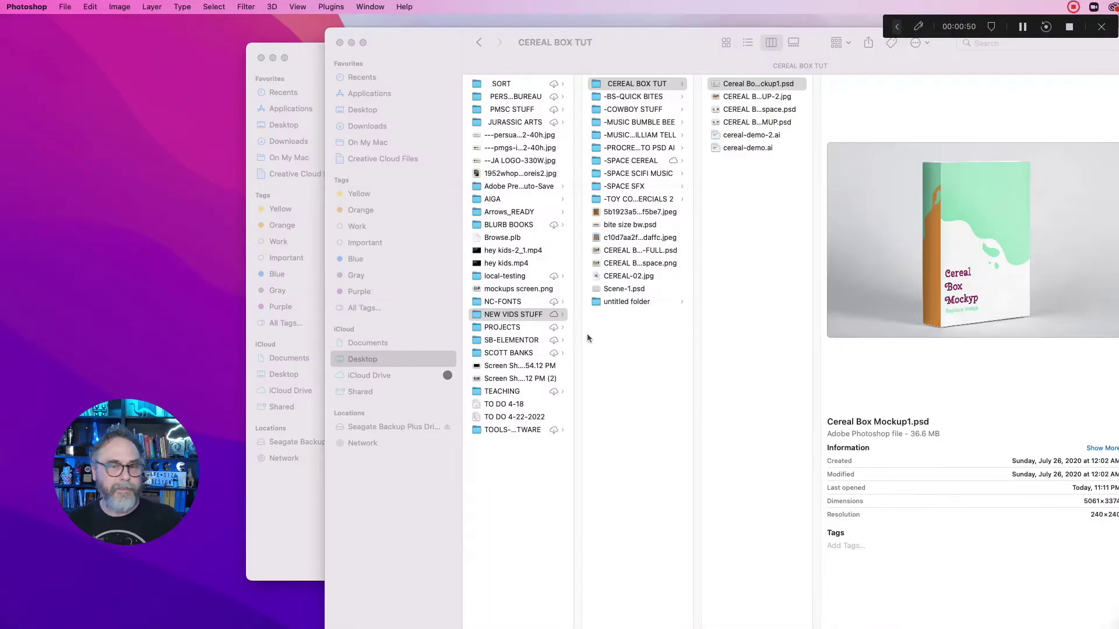
{"action": "left_click", "coordinate": [729, 137]}
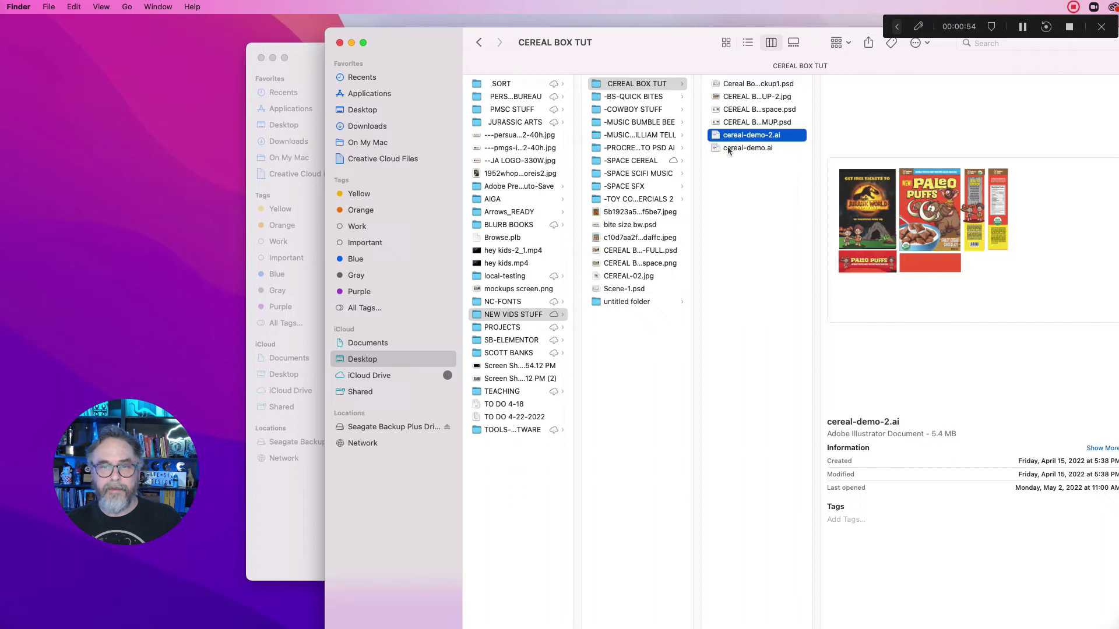
{"action": "left_click", "coordinate": [728, 150]}
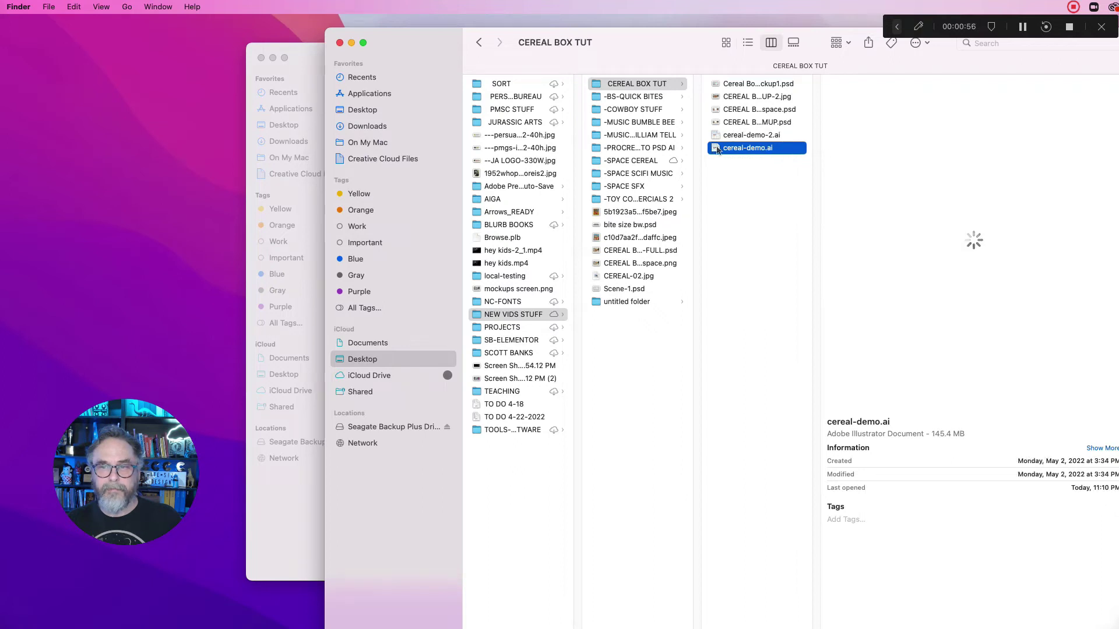
Open cereal-demo.ai in Illustrator, ignoring the missing ORGANIC LOGO.psd link for all, then minimize it.
{"action": "double_click", "coordinate": [717, 149]}
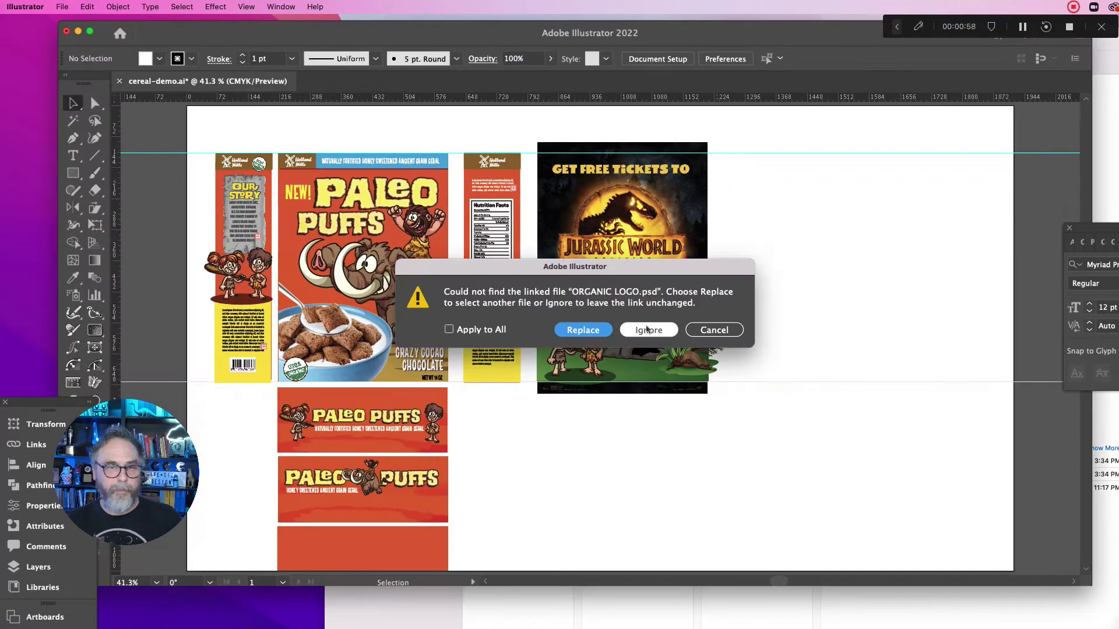
{"action": "left_click", "coordinate": [449, 329]}
{"action": "left_click", "coordinate": [647, 330]}
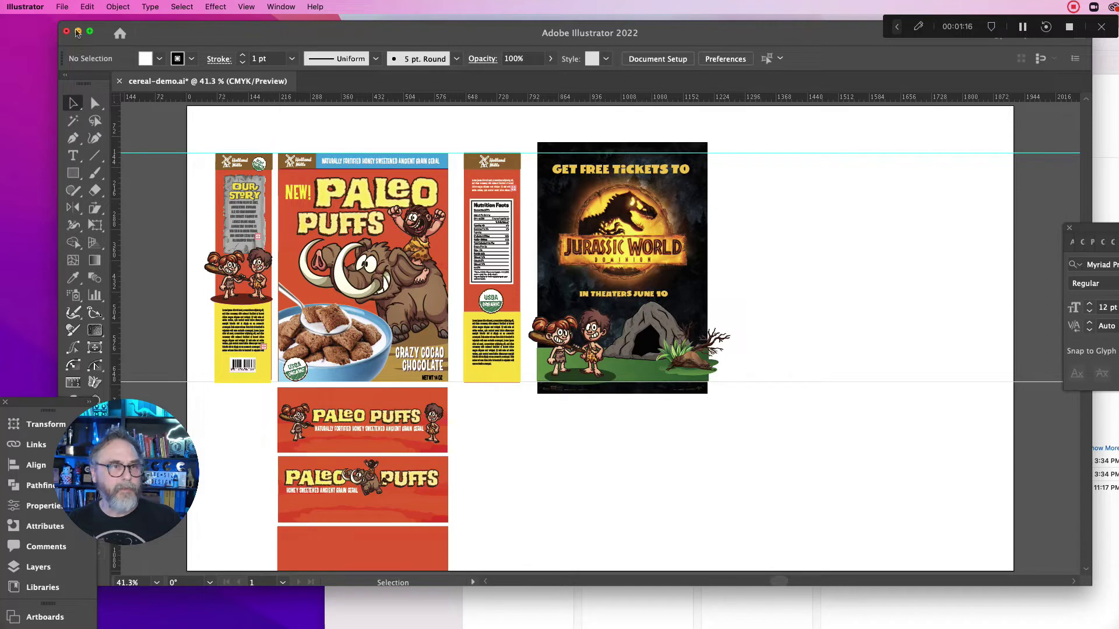
{"action": "left_click", "coordinate": [78, 31]}
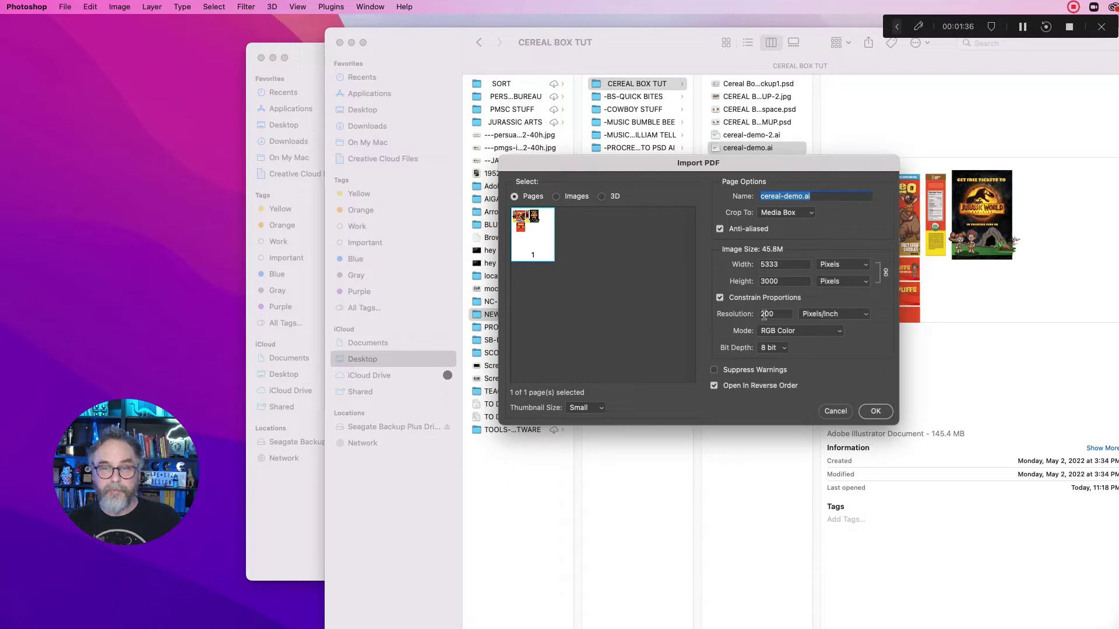
Import cereal-demo.ai into Photoshop at 200 pixels/inch, giving a 5333 × 3000 px document.
{"action": "left_click", "coordinate": [762, 315]}
{"action": "key", "text": "Delete"}
{"action": "type", "text": "3"}
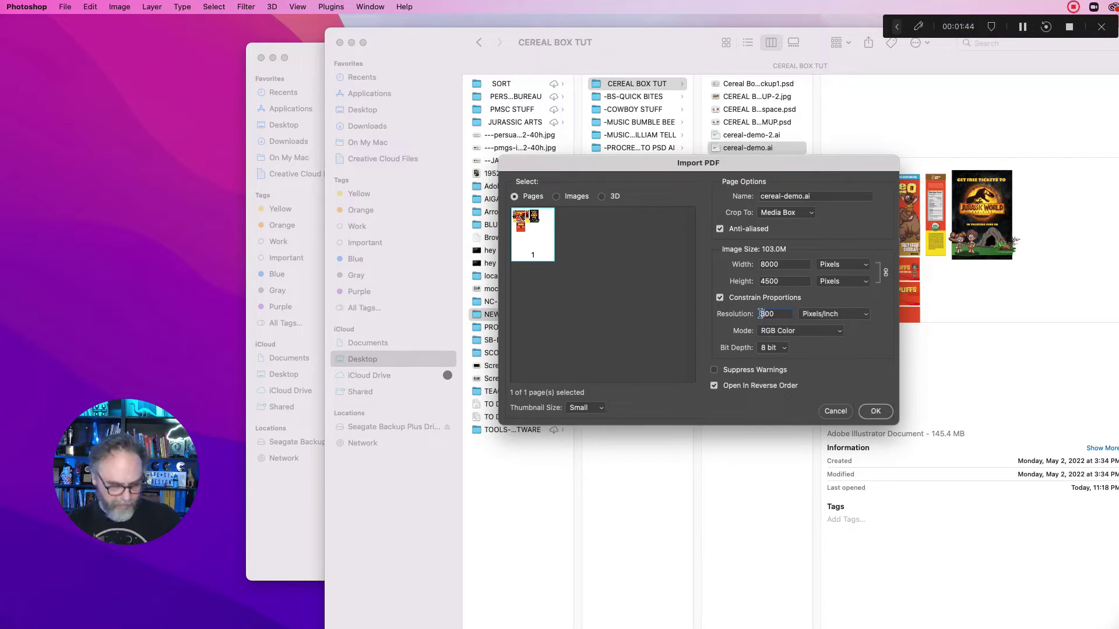
{"action": "type", "text": "2"}
{"action": "left_click", "coordinate": [875, 411]}
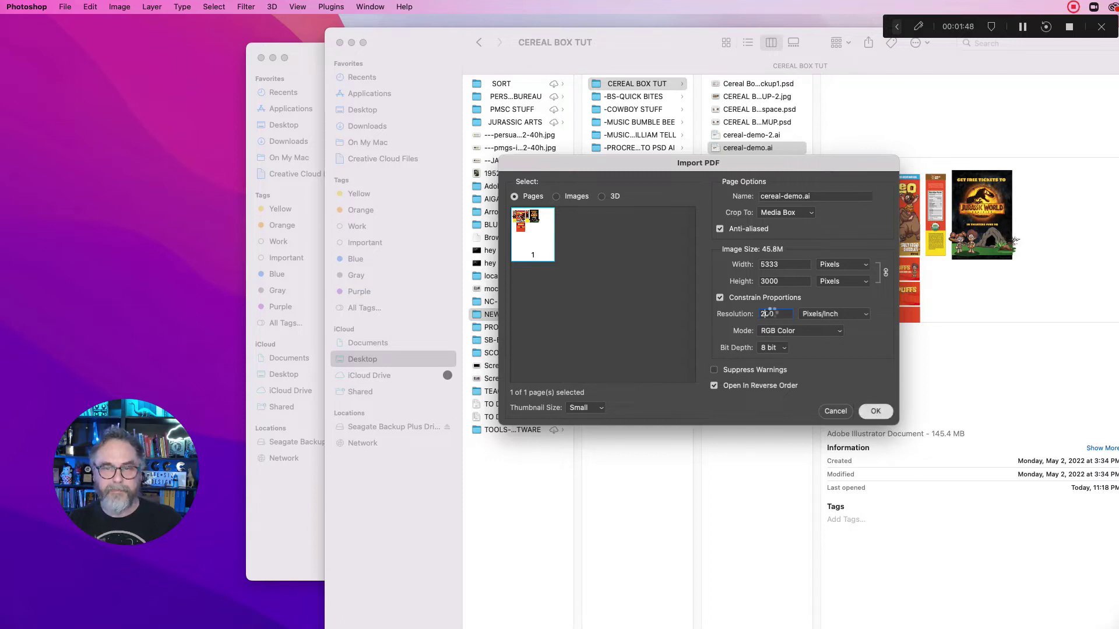
{"action": "key", "text": "Return"}
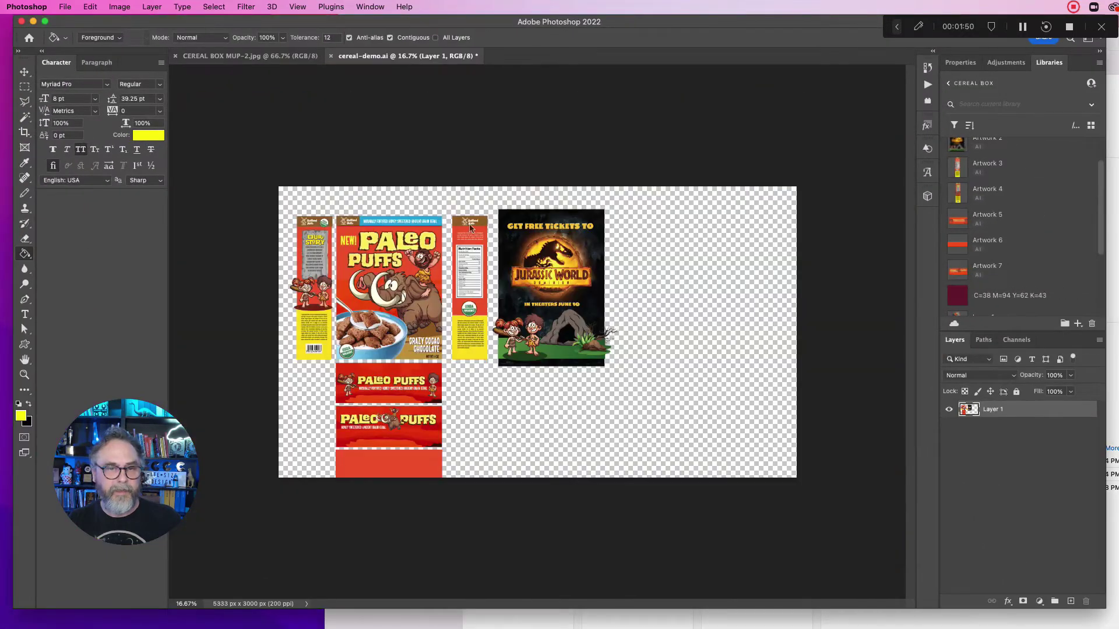
Undo a trial yellow fill, then marquee-select the front Paleo Puffs panel and bring Finder forward.
{"action": "left_click", "coordinate": [336, 217]}
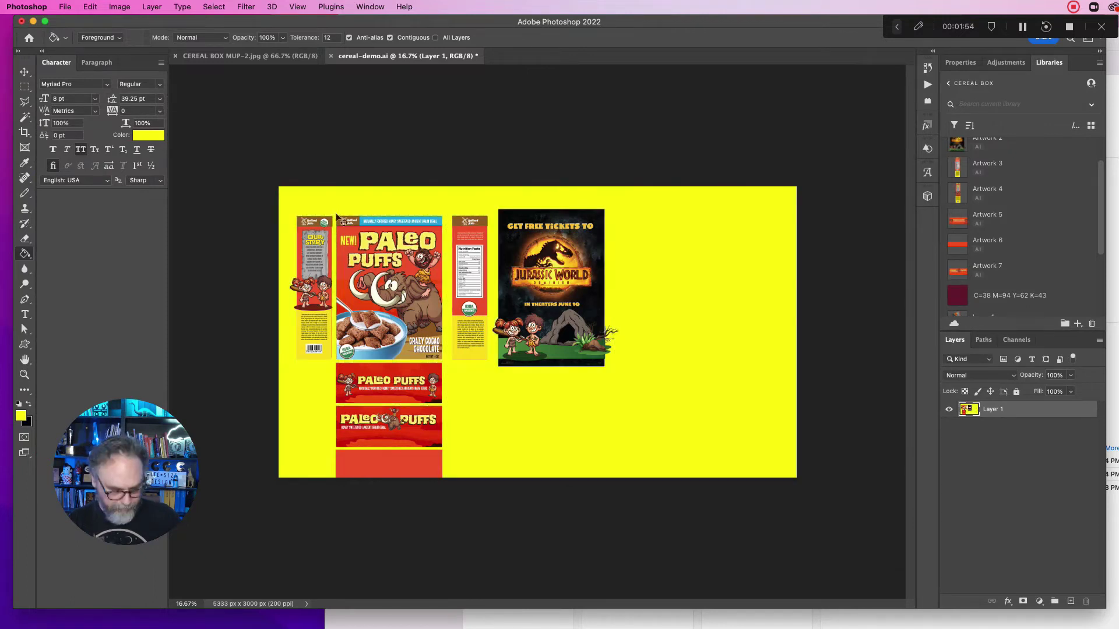
{"action": "key", "text": "super+z"}
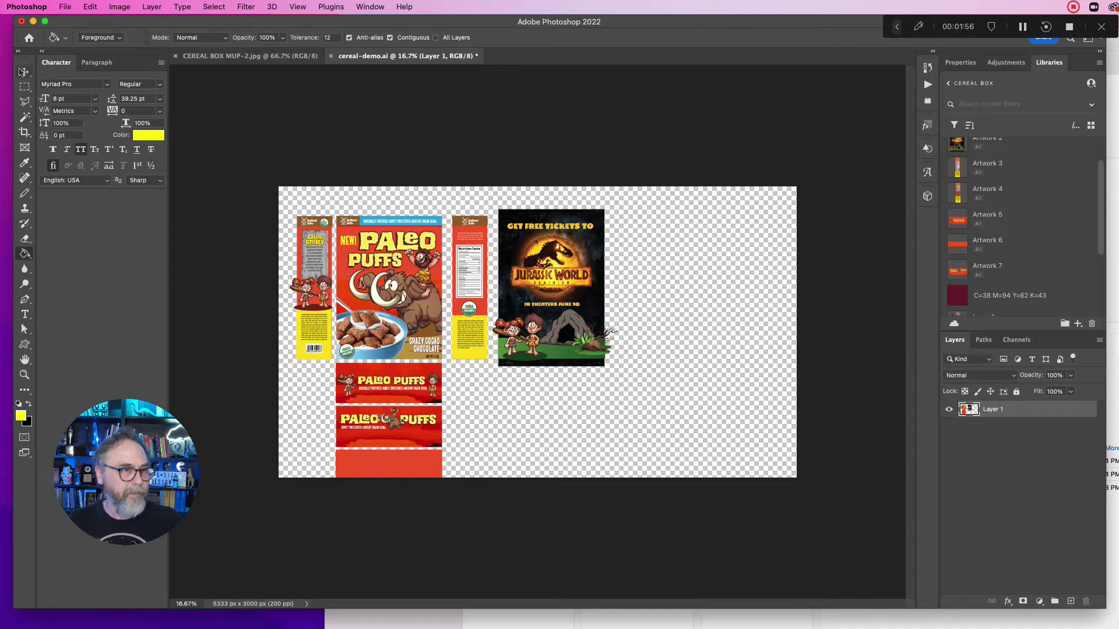
{"action": "left_click", "coordinate": [25, 87]}
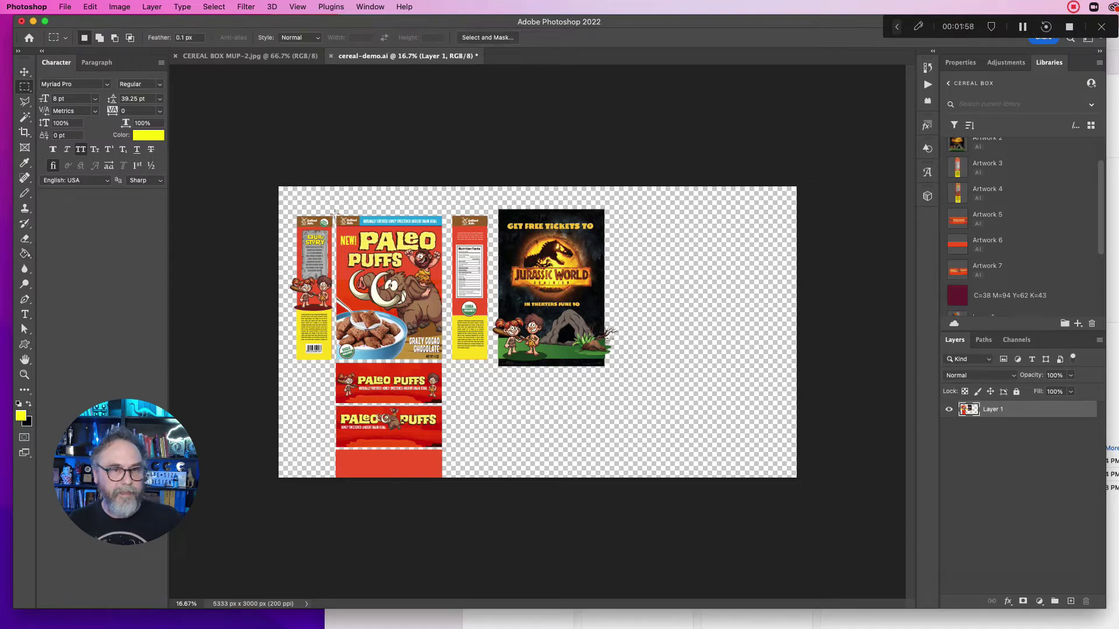
{"action": "left_click_drag", "start_coordinate": [334, 215], "coordinate": [440, 360]}
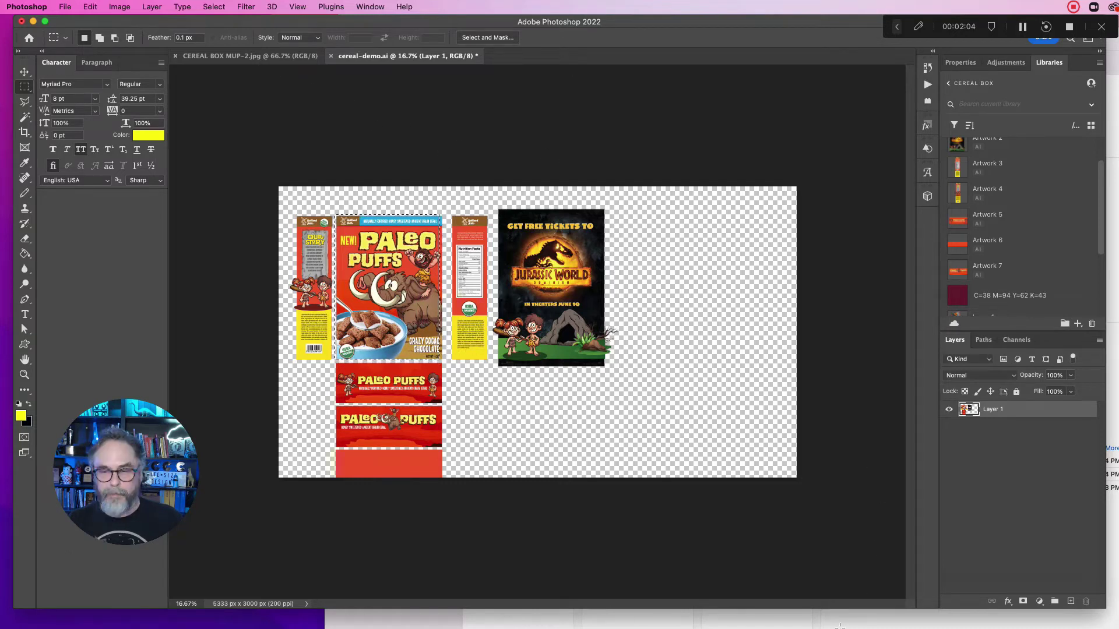
{"action": "left_click", "coordinate": [856, 618]}
Open Cereal Box Mockup1.psd from Finder in Photoshop.
{"action": "left_click", "coordinate": [738, 85]}
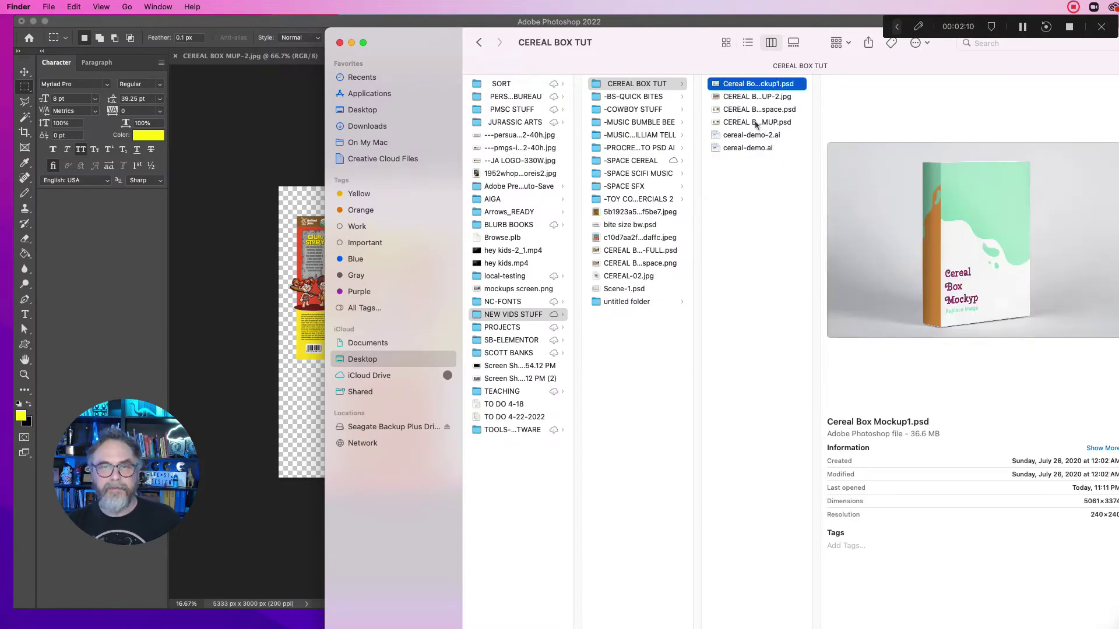
{"action": "left_click", "coordinate": [737, 111]}
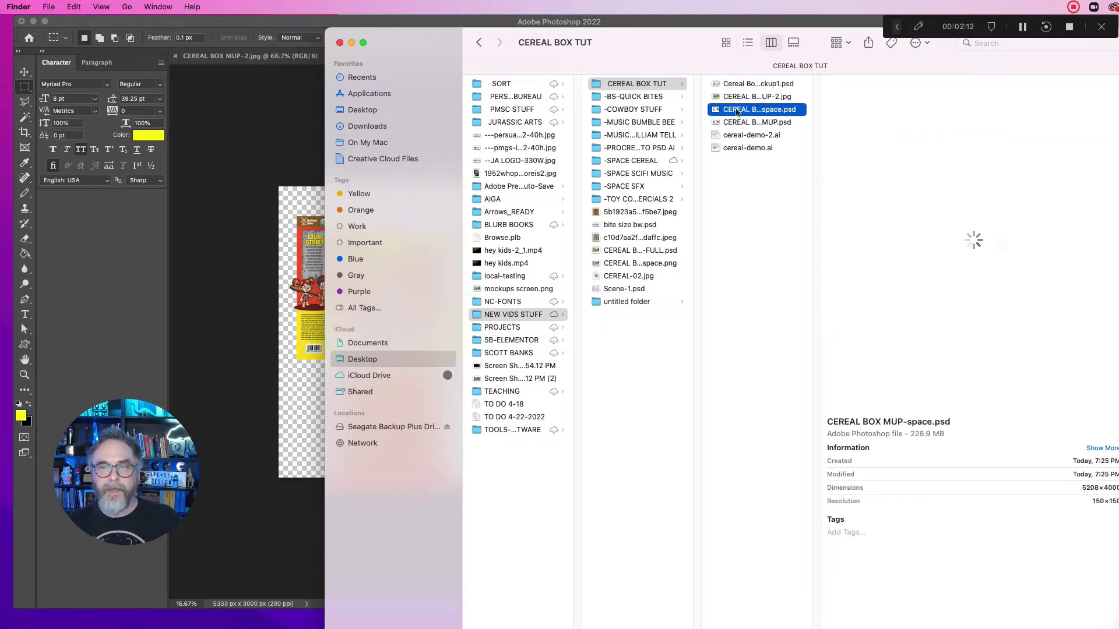
{"action": "left_click", "coordinate": [731, 86]}
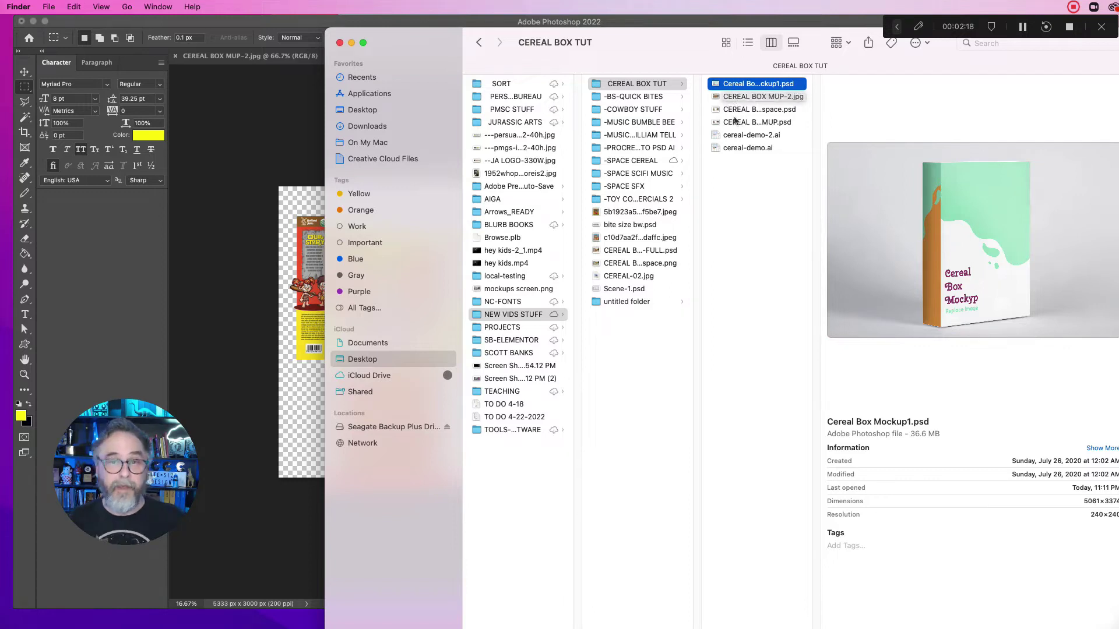
{"action": "key", "text": "super+Tab"}
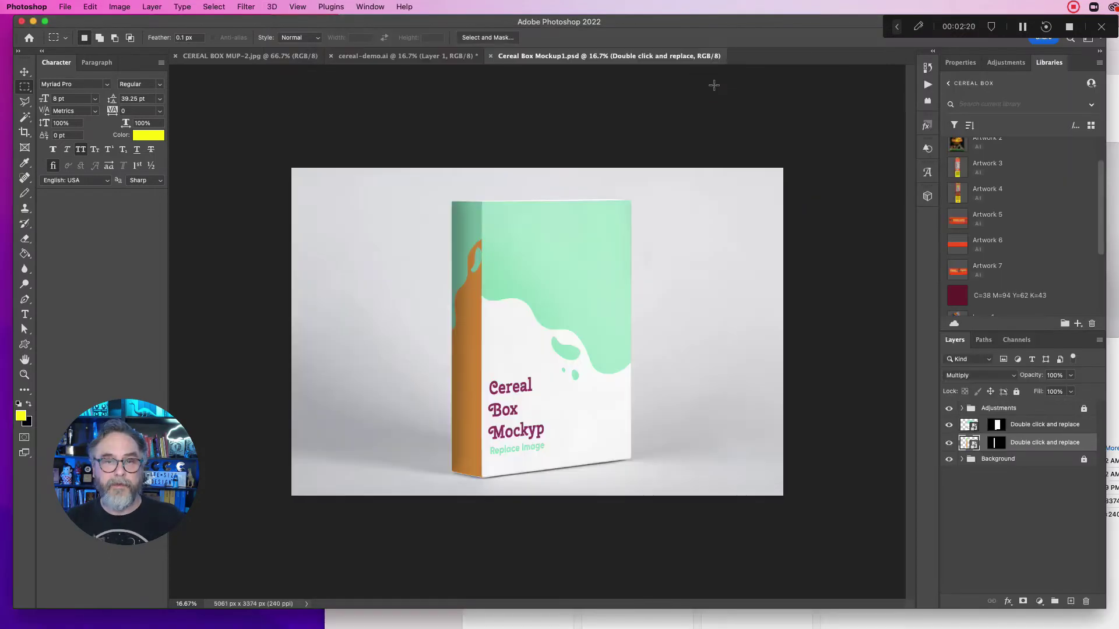
Copy the 1127 × 1516 px front Paleo Puffs panel from cereal-demo.ai, then return to Cereal Box Mockup1.psd.
{"action": "left_click", "coordinate": [369, 57]}
{"action": "left_click", "coordinate": [342, 206]}
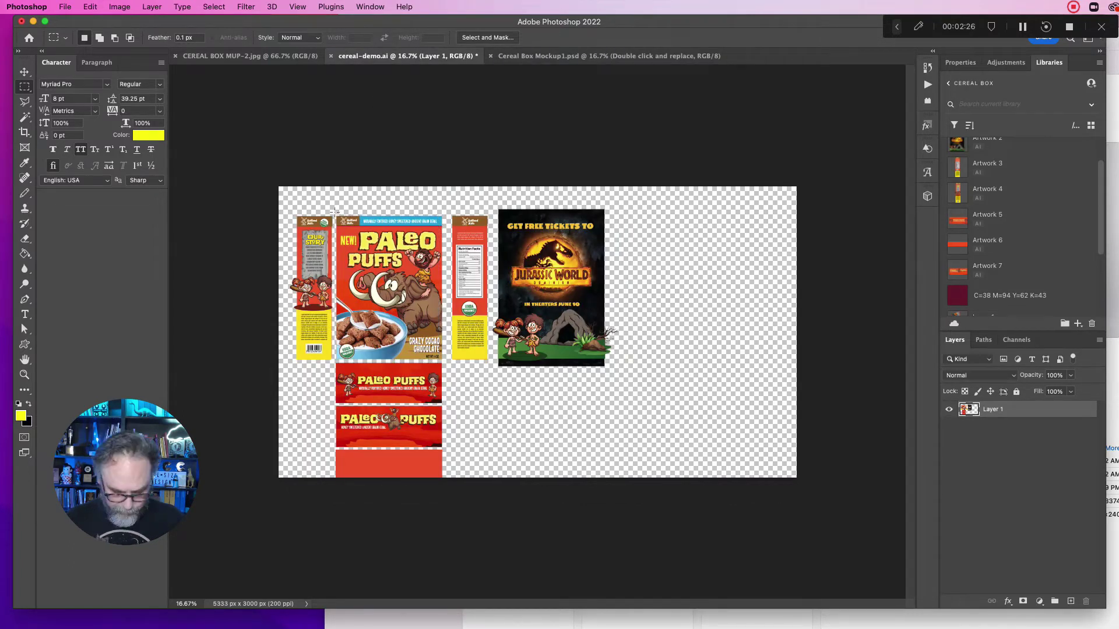
{"action": "key", "text": "super+0"}
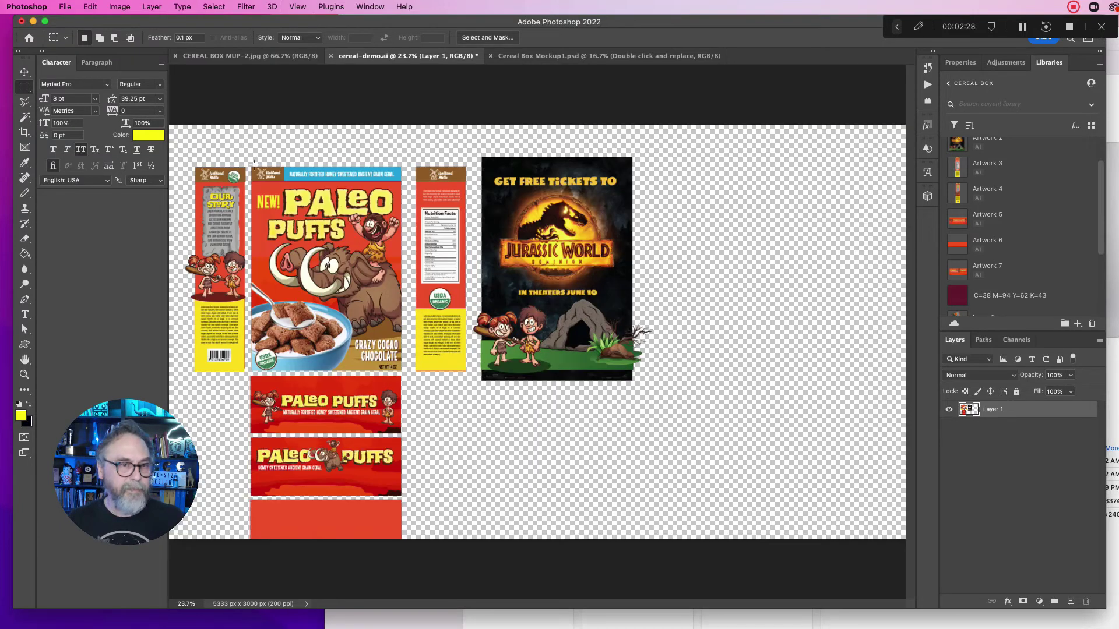
{"action": "left_click_drag", "start_coordinate": [249, 165], "coordinate": [404, 373]}
{"action": "key", "text": "super+c"}
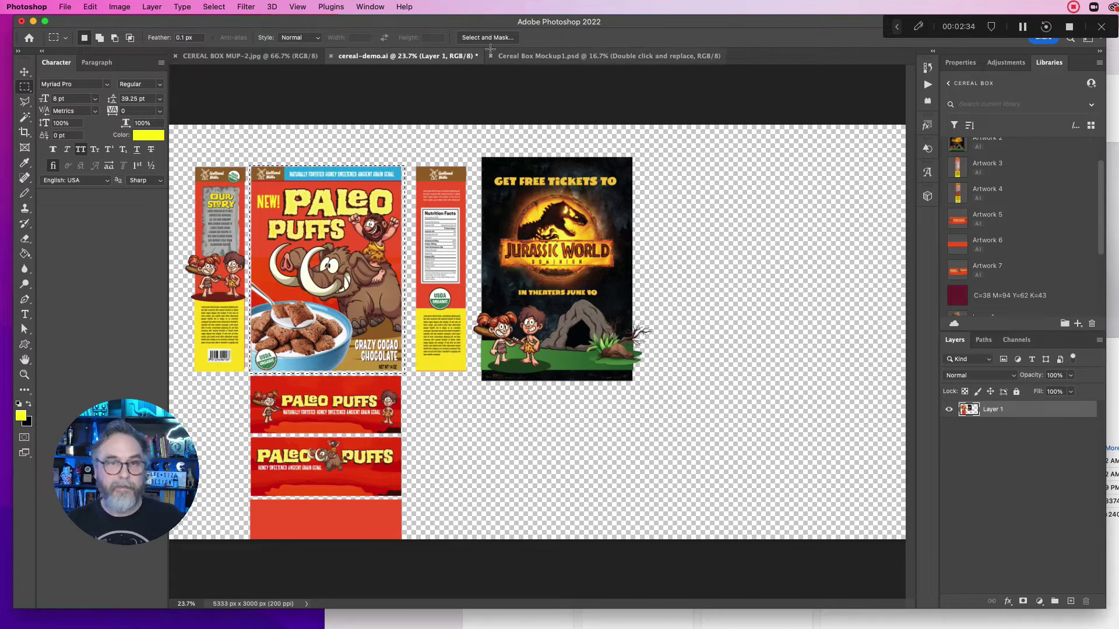
{"action": "left_click", "coordinate": [515, 57]}
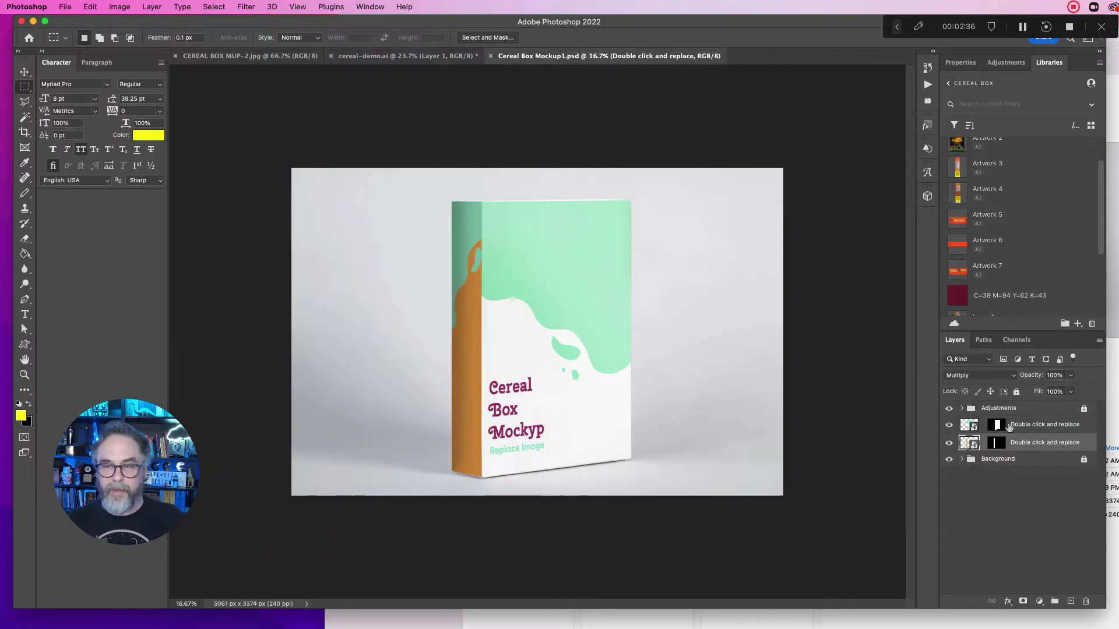
Paste the front panel into the Layer 111.psb smart object, scale it to fill the canvas, and save.
{"action": "double_click", "coordinate": [967, 428]}
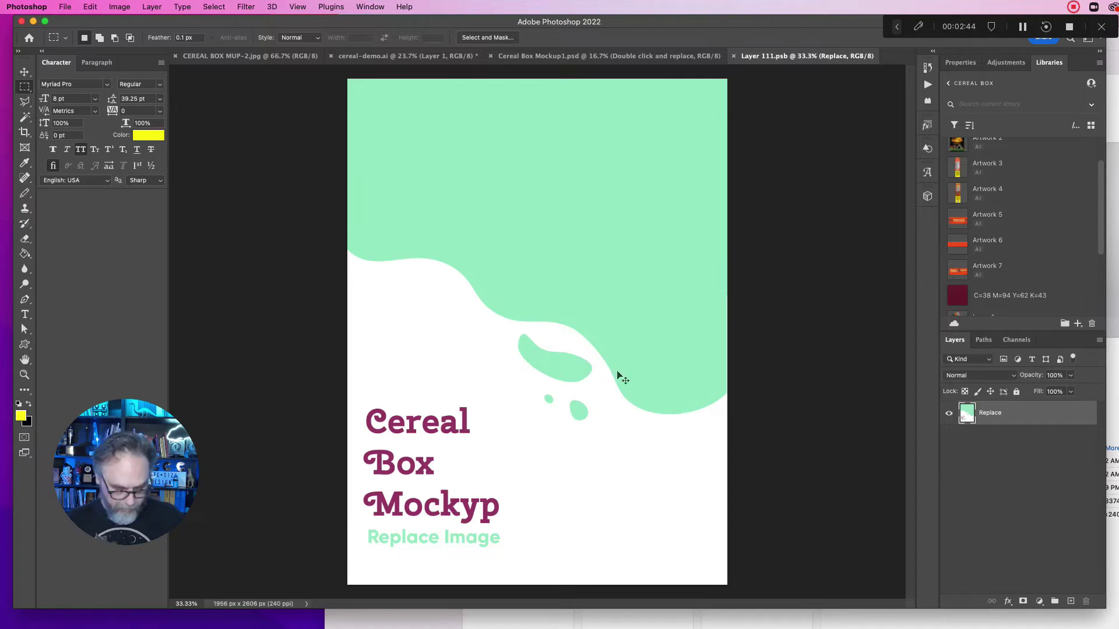
{"action": "key", "text": "super+v"}
{"action": "key", "text": "super+t"}
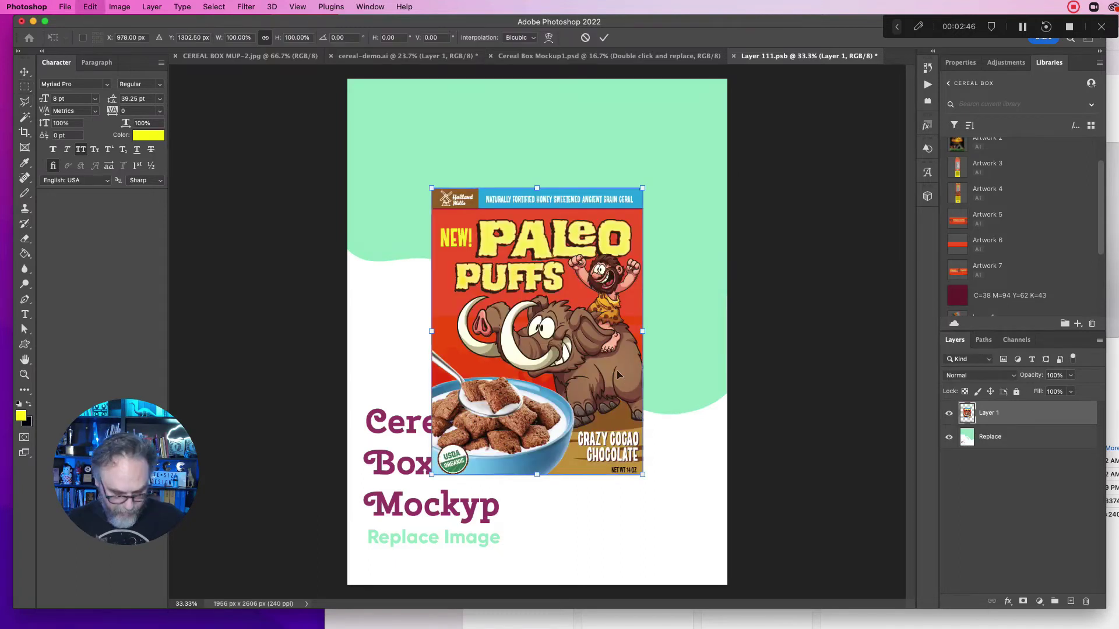
{"action": "left_click_drag", "start_coordinate": [430, 187], "coordinate": [339, 74]}
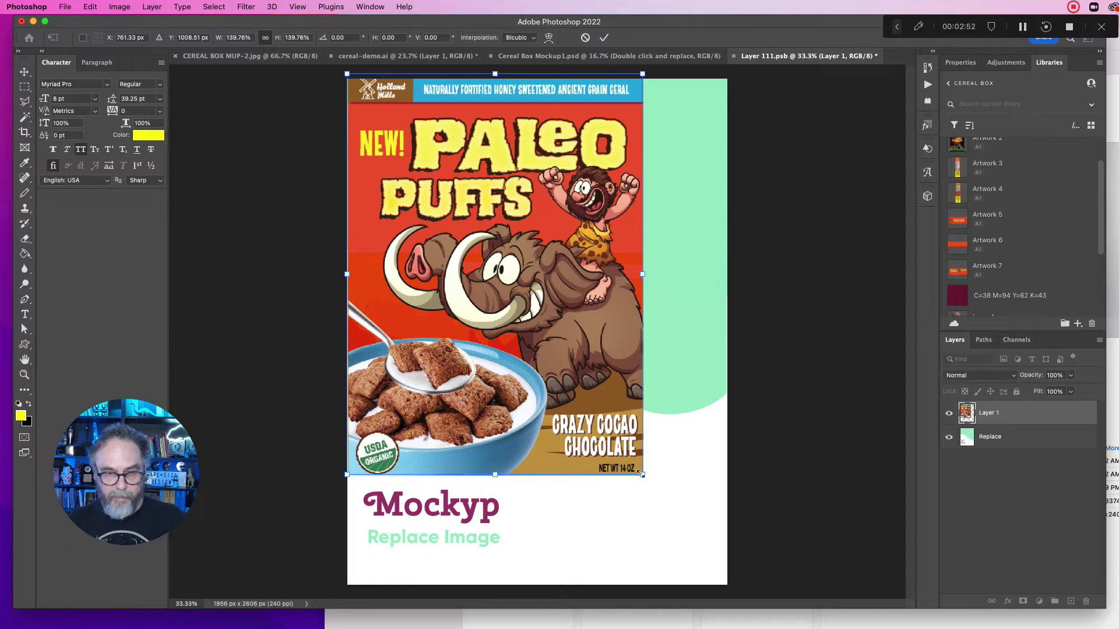
{"action": "left_click_drag", "start_coordinate": [641, 473], "coordinate": [725, 589]}
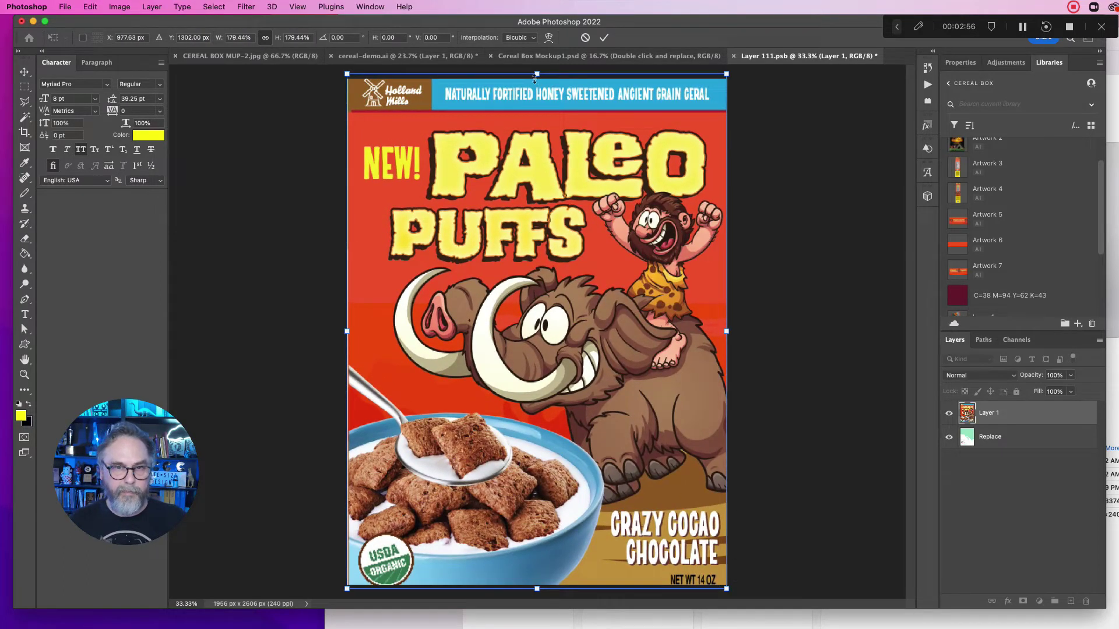
{"action": "left_click_drag", "start_coordinate": [534, 78], "coordinate": [535, 83]}
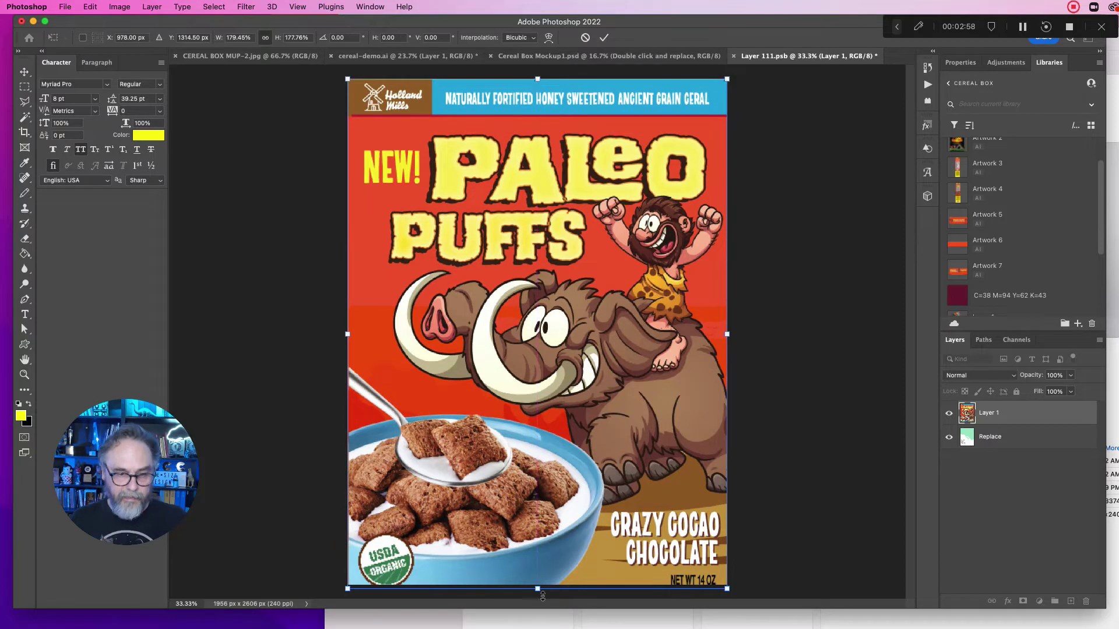
{"action": "left_click_drag", "start_coordinate": [537, 590], "coordinate": [538, 584]}
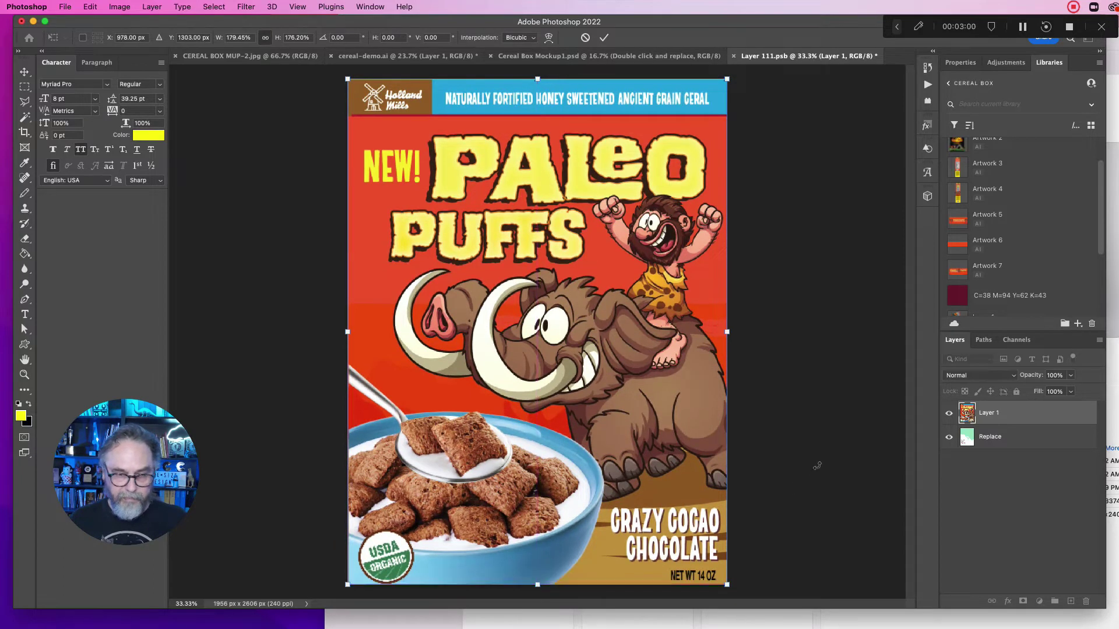
{"action": "key", "text": "Return"}
{"action": "key", "text": "super+s"}
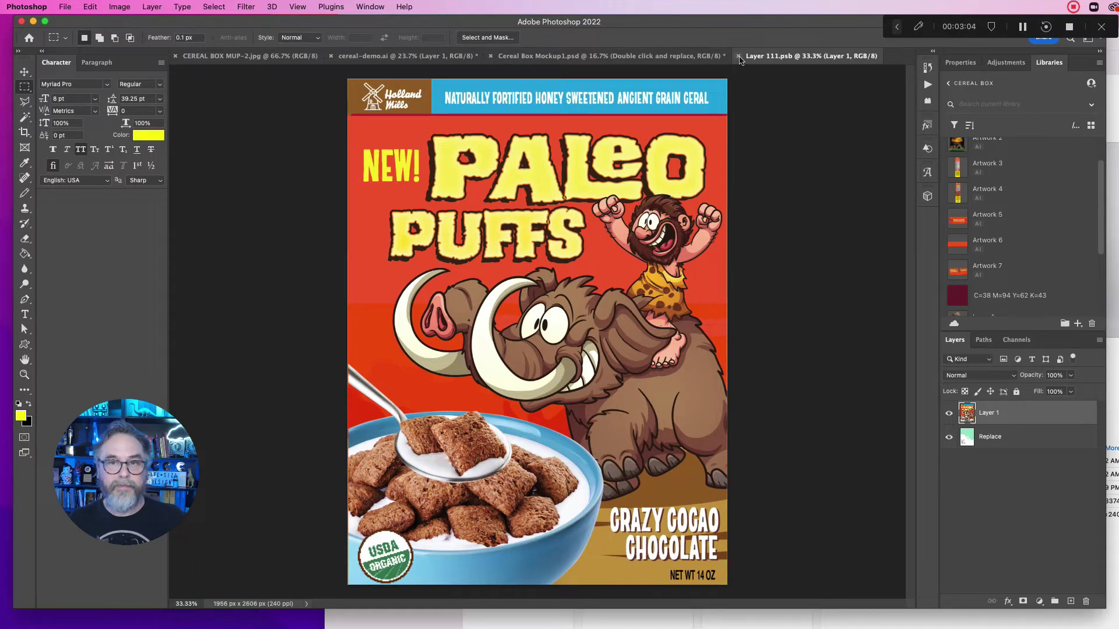
Close the front artwork, marquee the left side panel in cereal-demo.ai, and select the mockup's side smart object.
{"action": "left_click", "coordinate": [738, 57]}
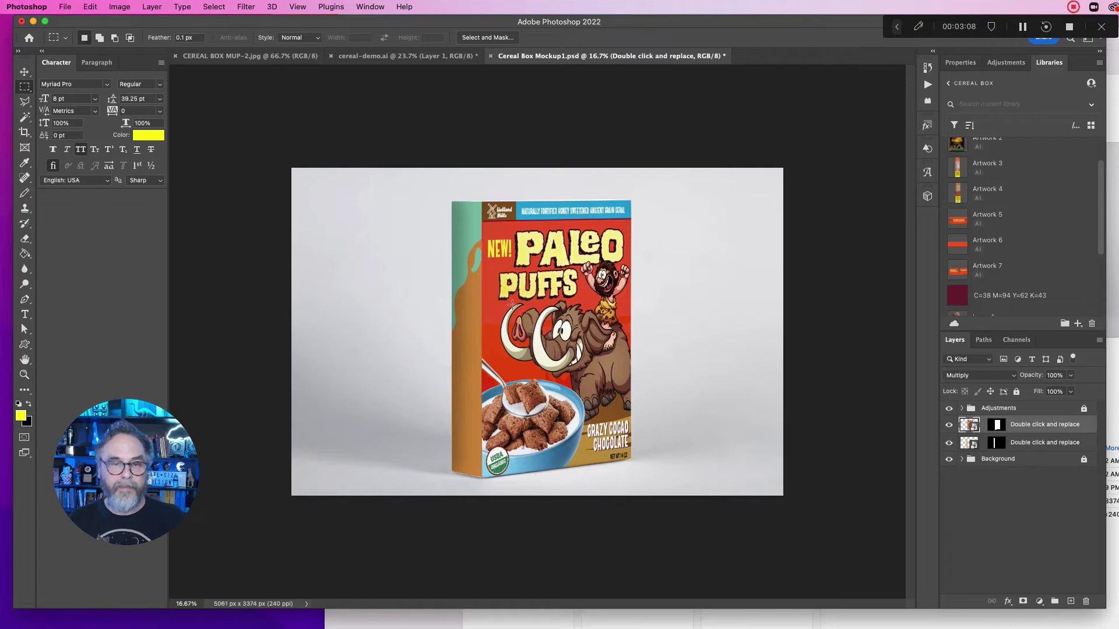
{"action": "left_click", "coordinate": [390, 59]}
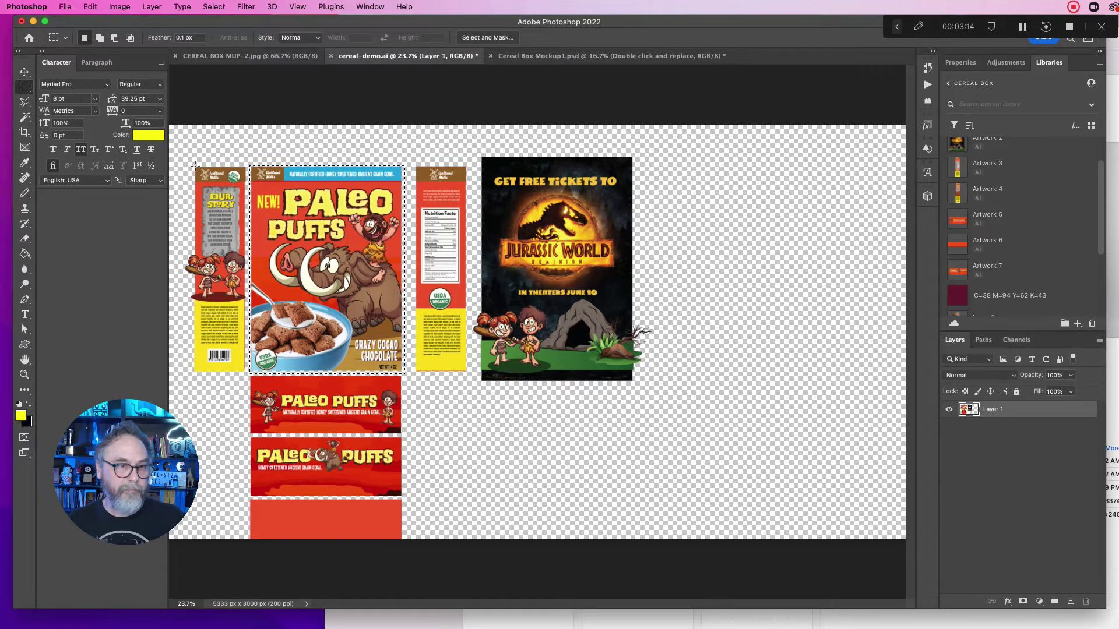
{"action": "left_click_drag", "start_coordinate": [195, 168], "coordinate": [244, 370]}
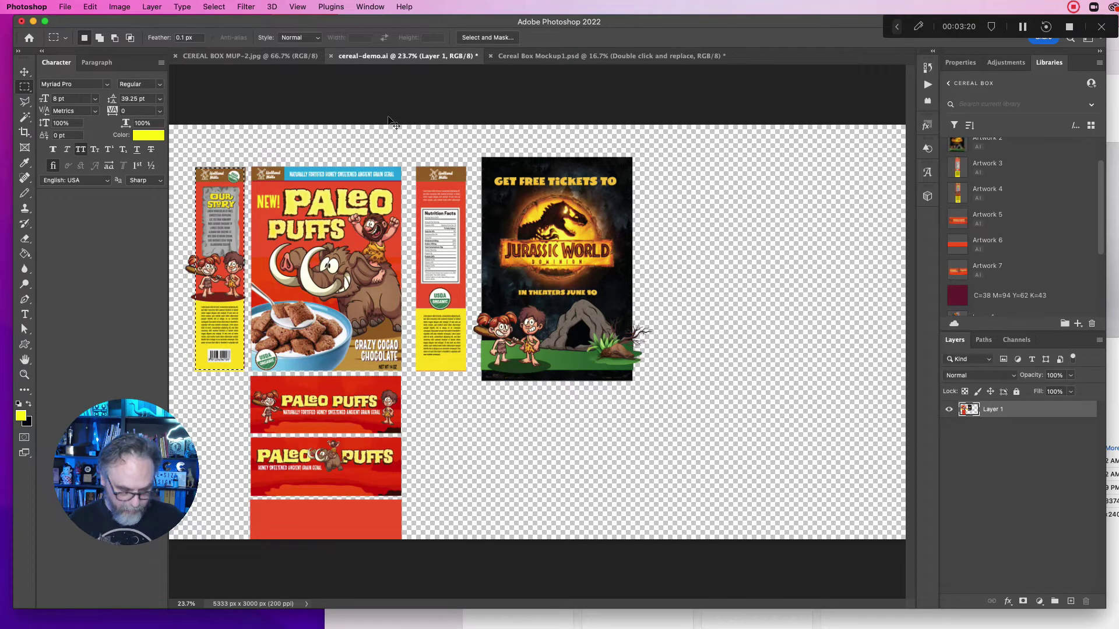
{"action": "left_click", "coordinate": [536, 59]}
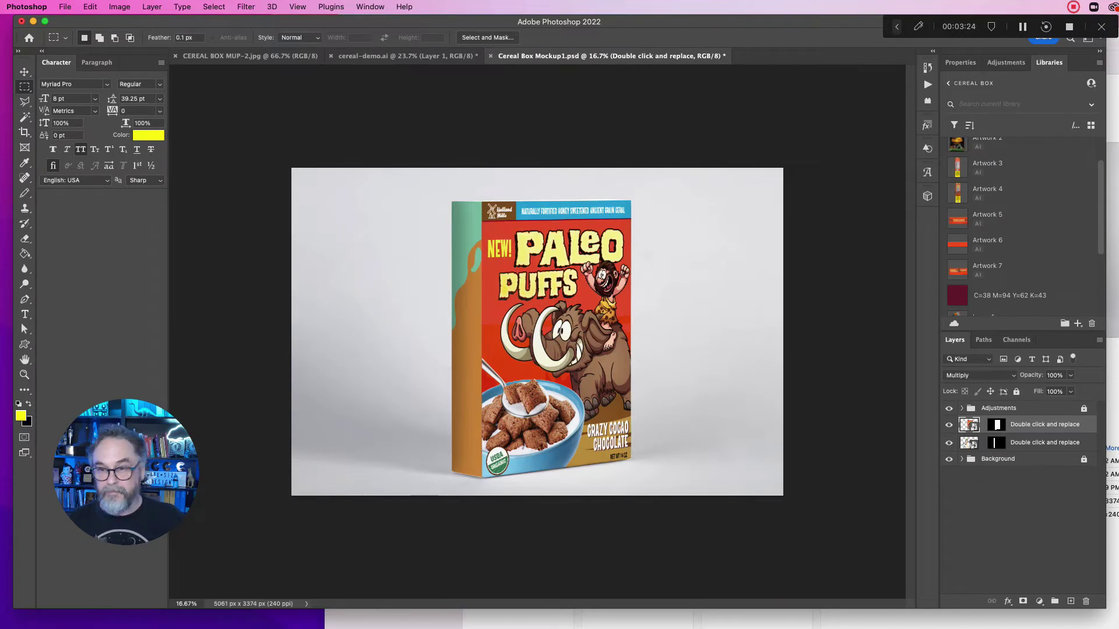
{"action": "left_click", "coordinate": [967, 442]}
In the side smart object, stretch the Our Story panel to fill the 437 × 2842 px canvas and save.
{"action": "double_click", "coordinate": [967, 442]}
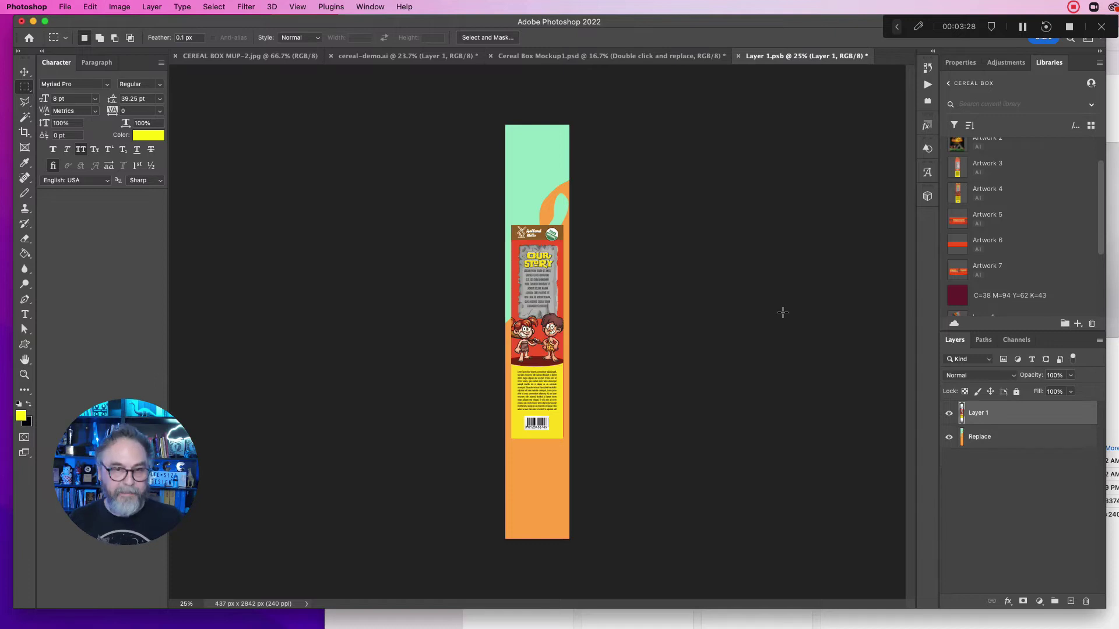
{"action": "key", "text": "ctrl+t"}
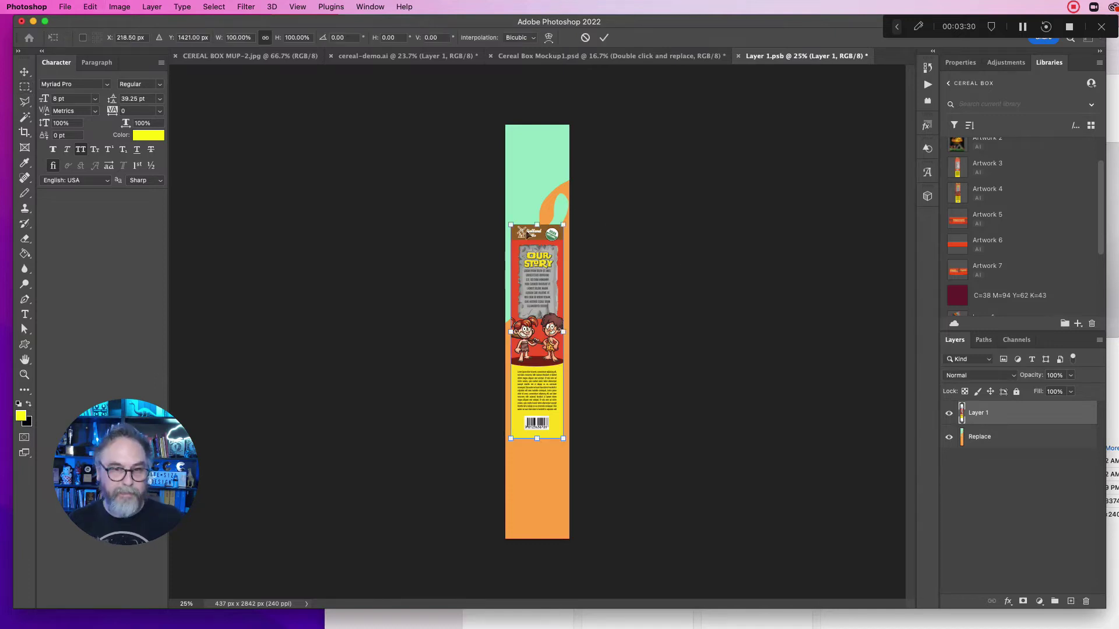
{"action": "left_click_drag", "start_coordinate": [534, 225], "coordinate": [518, 118]}
{"action": "left_click_drag", "start_coordinate": [536, 434], "coordinate": [553, 546]}
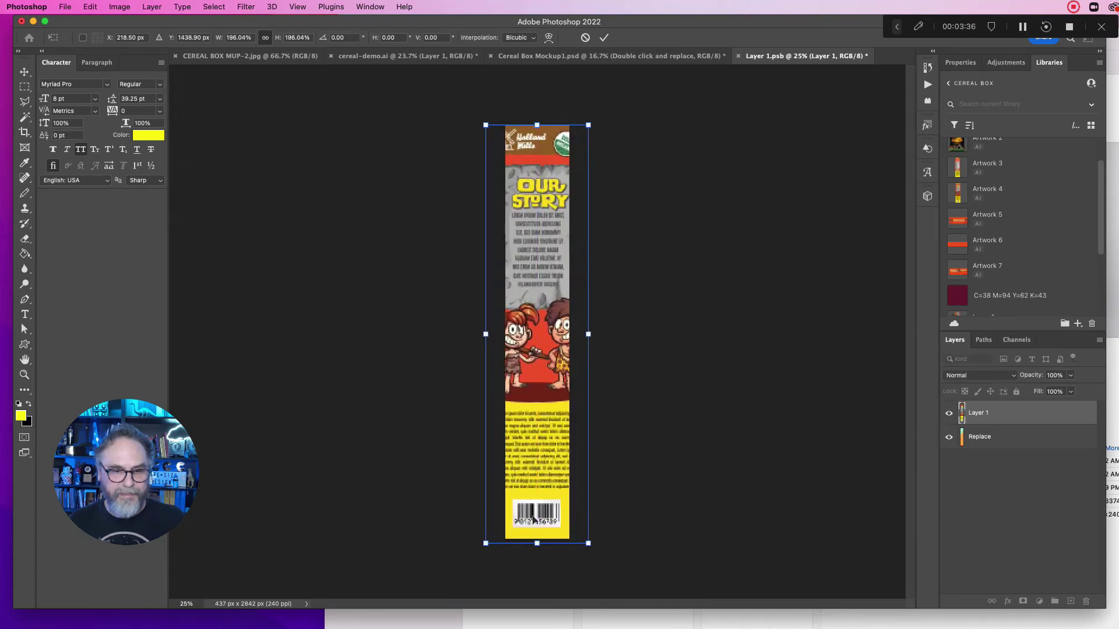
{"action": "left_click_drag", "start_coordinate": [485, 336], "coordinate": [573, 335]}
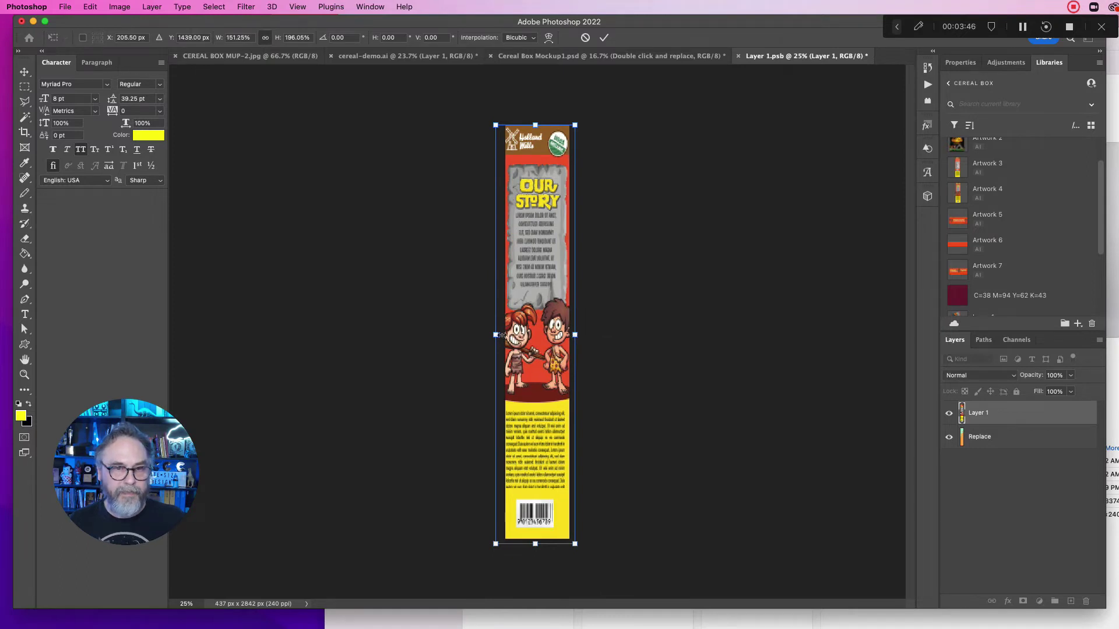
{"action": "left_click_drag", "start_coordinate": [501, 335], "coordinate": [504, 335]}
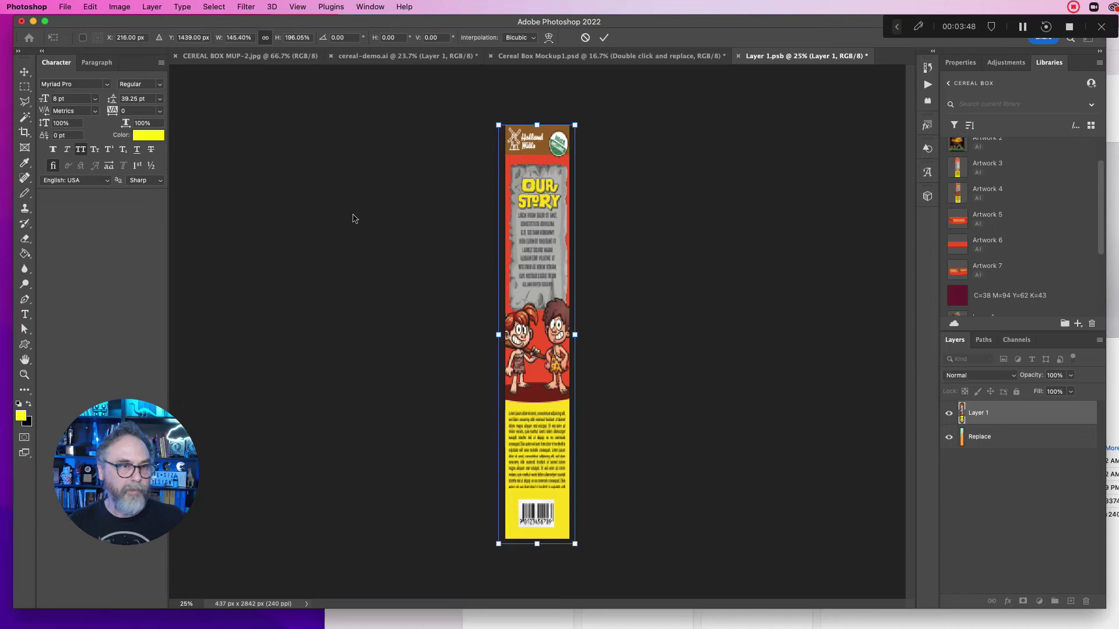
{"action": "key", "text": "Return"}
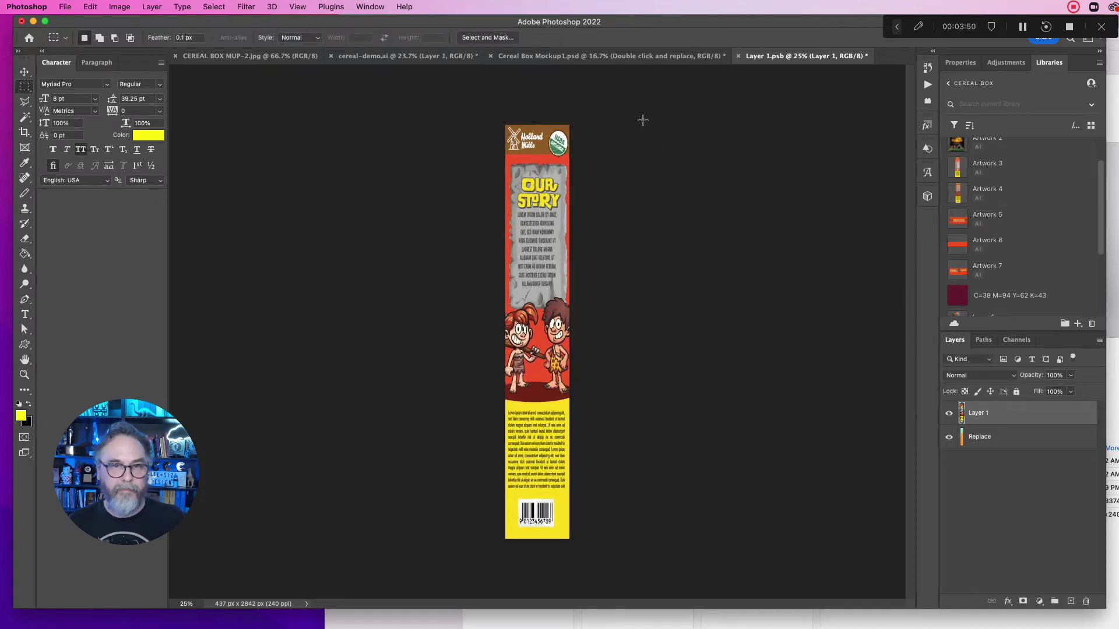
{"action": "key", "text": "super+s"}
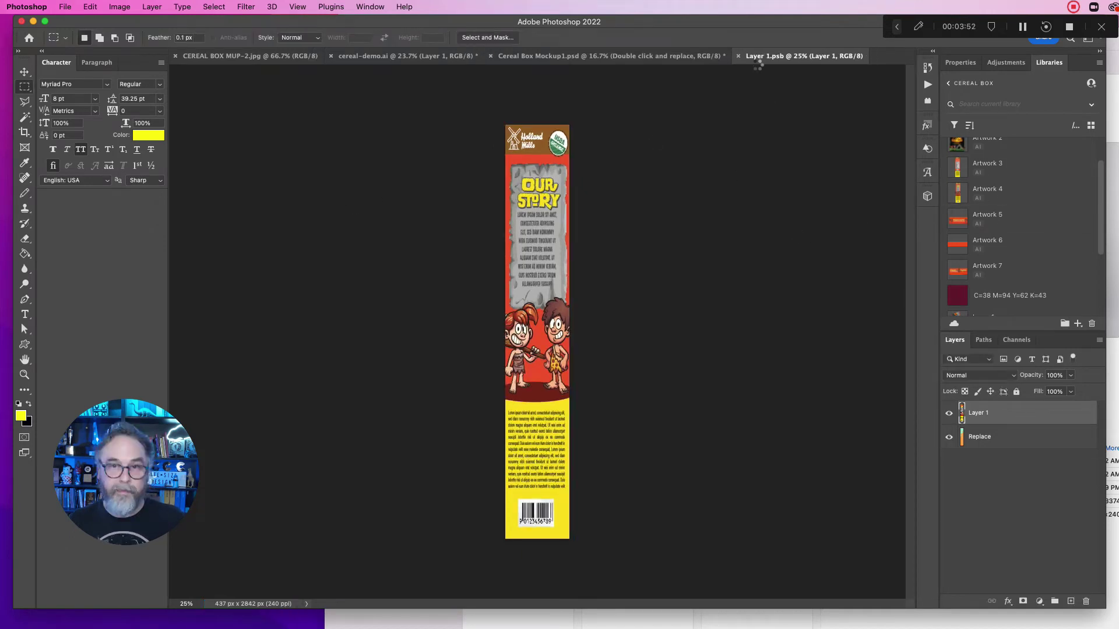
Close Layer 1.psb, inspect the Adjustments group, then close Cereal Box Mockup1.psd without saving.
{"action": "left_click", "coordinate": [738, 56]}
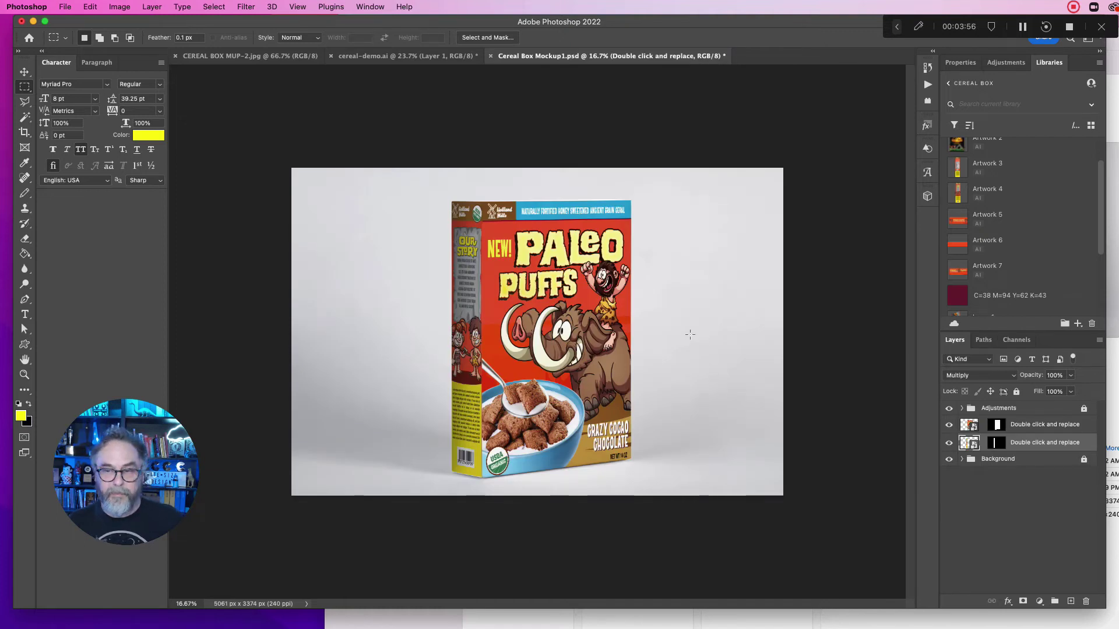
{"action": "left_click", "coordinate": [962, 408]}
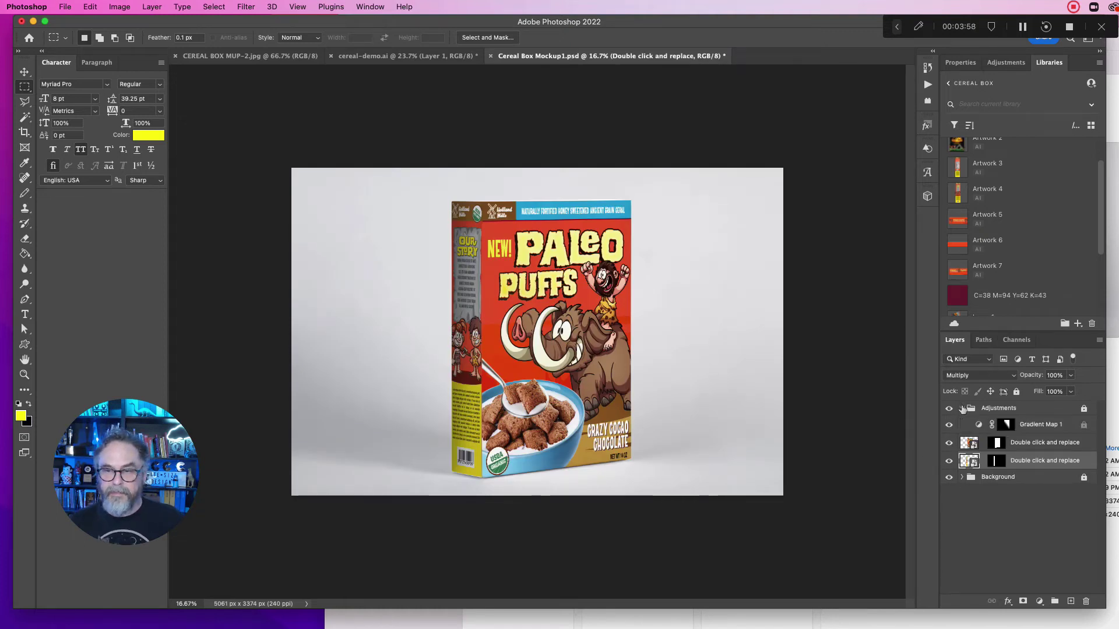
{"action": "left_click", "coordinate": [961, 408]}
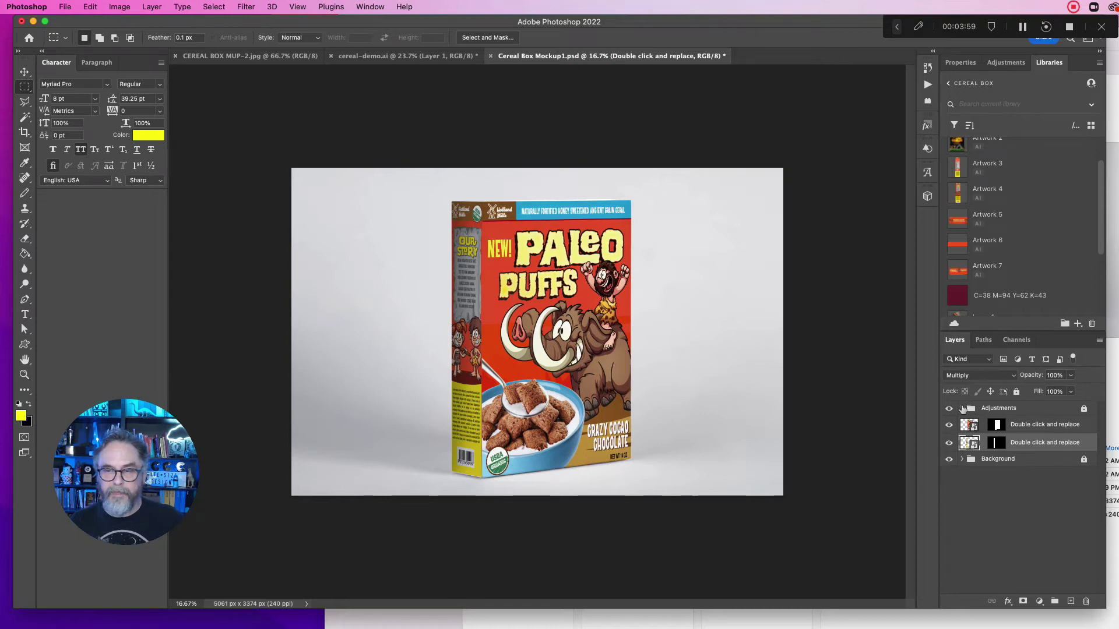
{"action": "left_click", "coordinate": [491, 57]}
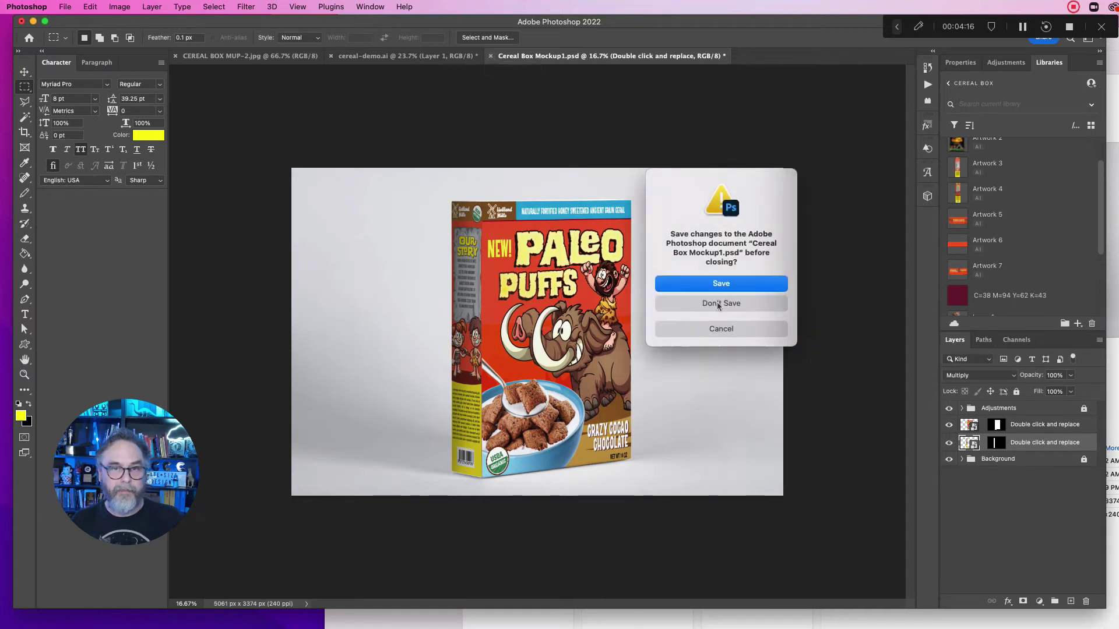
{"action": "left_click", "coordinate": [720, 303]}
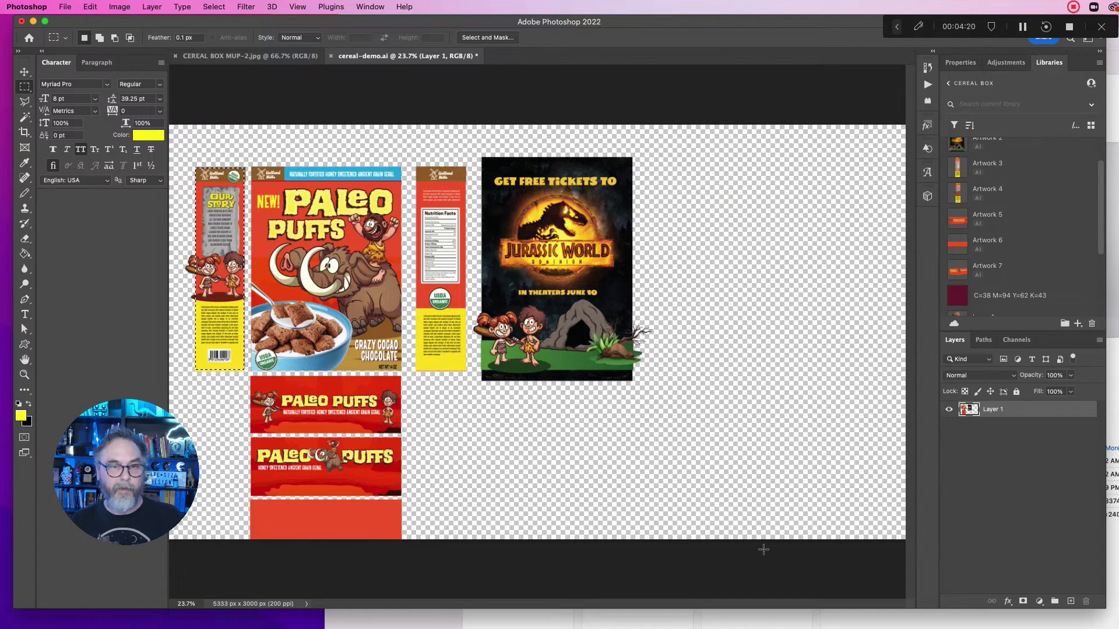
Open CEREAL BOX MUP-space.psd from the CEREAL BOX TUT folder in Finder into Photoshop.
{"action": "left_click", "coordinate": [806, 613]}
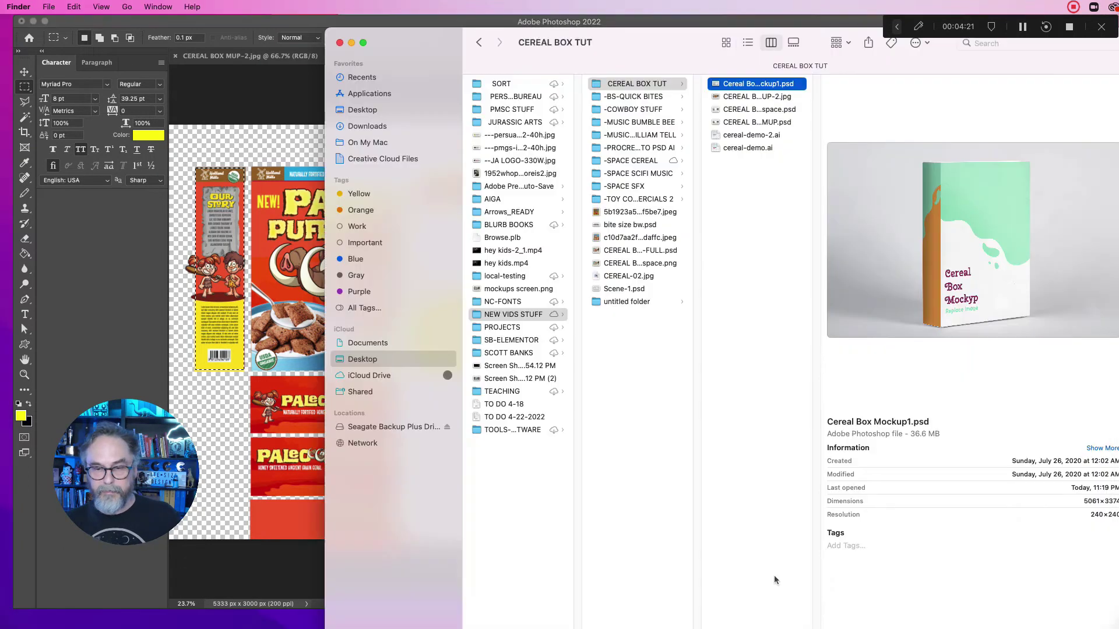
{"action": "left_click", "coordinate": [714, 98]}
{"action": "left_click", "coordinate": [718, 110]}
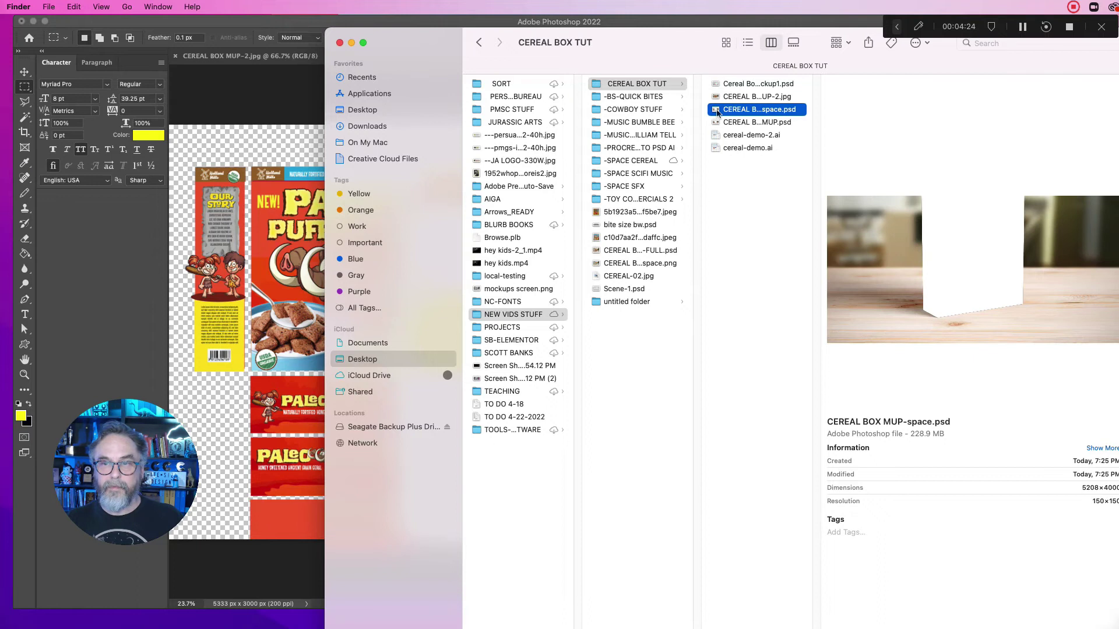
{"action": "double_click", "coordinate": [718, 111]}
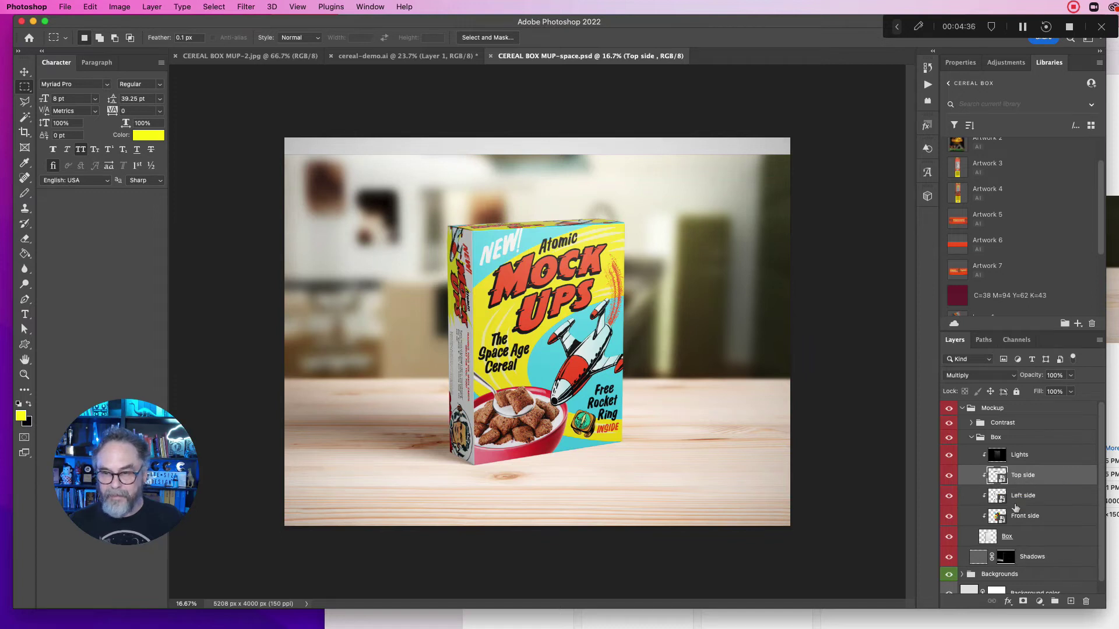
Open the Front side smart object and hide the Atomic Mock Ups art on Layers 3 and 4.
{"action": "double_click", "coordinate": [994, 517]}
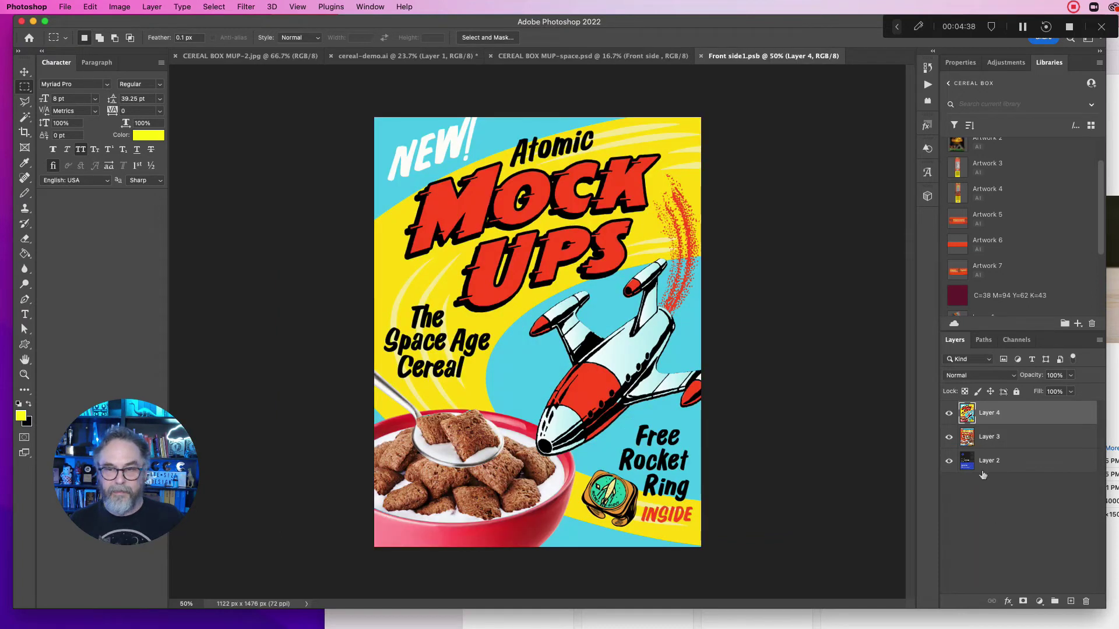
{"action": "left_click", "coordinate": [949, 437]}
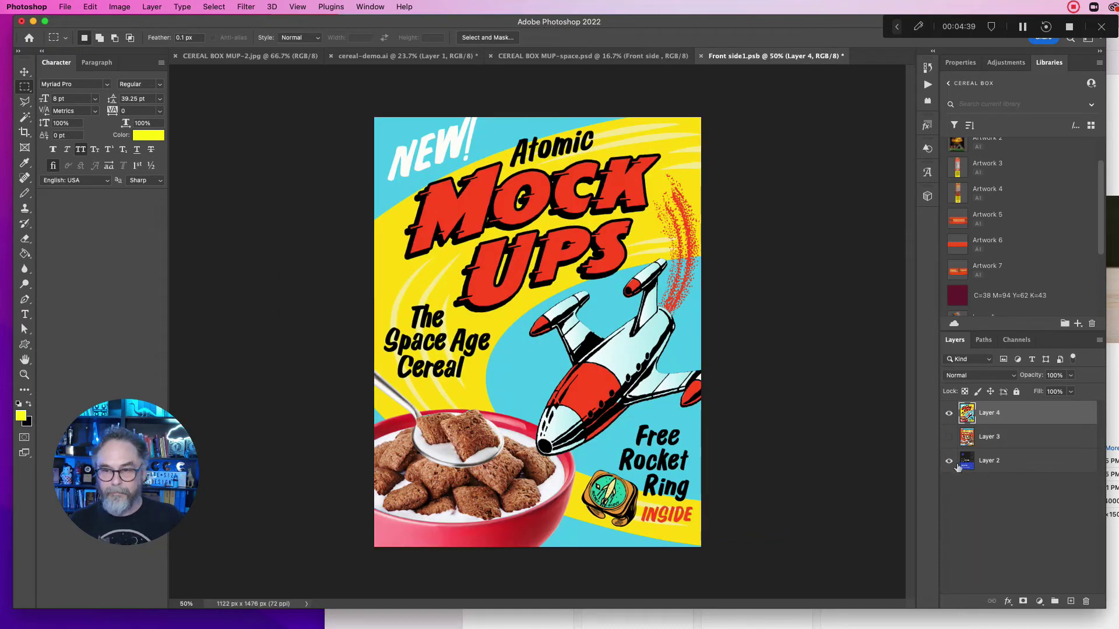
{"action": "left_click", "coordinate": [949, 413]}
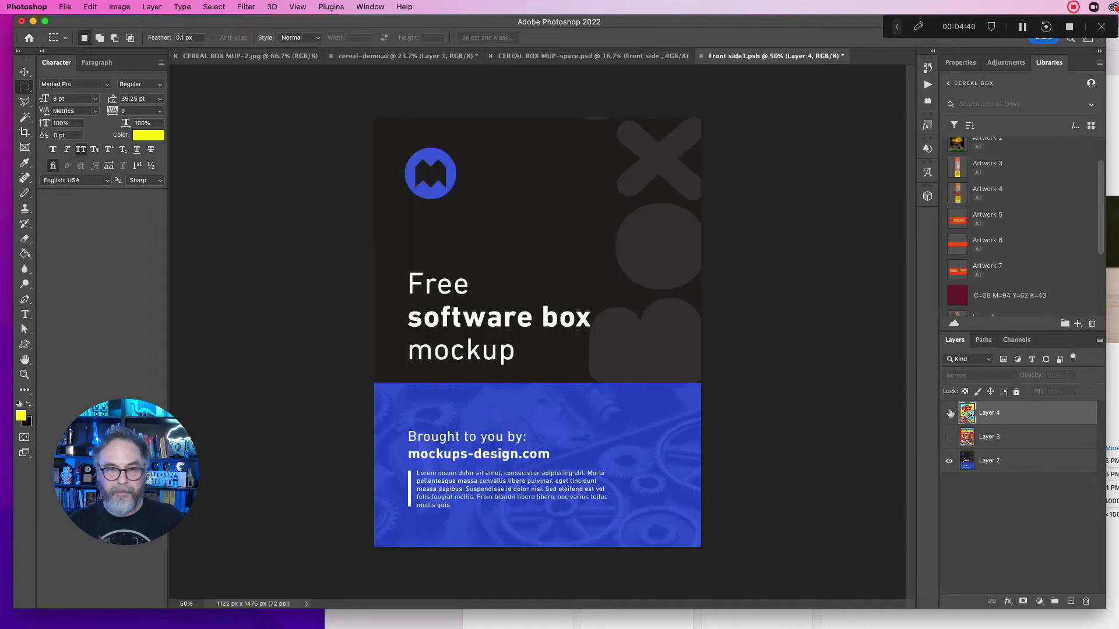
{"action": "left_click", "coordinate": [950, 461]}
{"action": "left_click", "coordinate": [950, 461]}
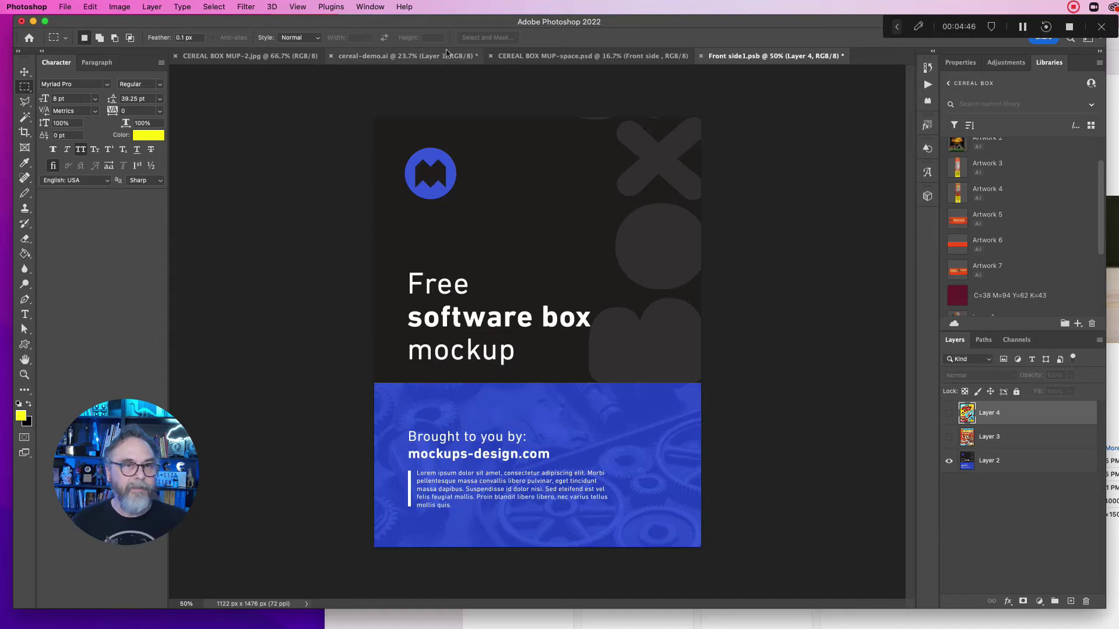
Marquee the Paleo Puffs front panel in cereal-demo.ai, then return to Front side1.psb.
{"action": "left_click", "coordinate": [414, 57]}
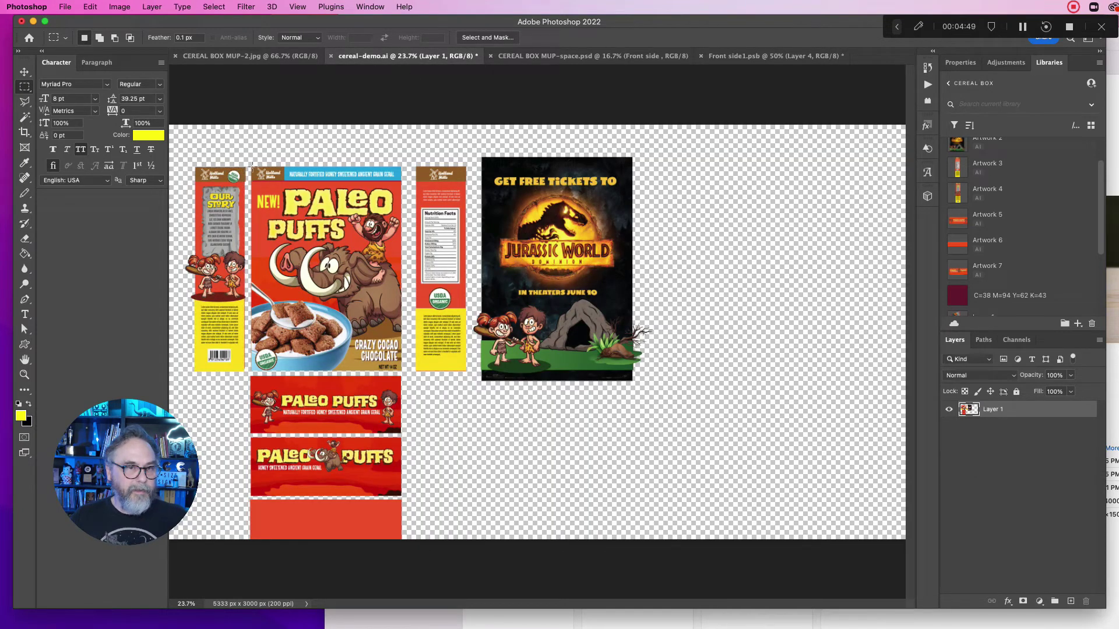
{"action": "left_click_drag", "start_coordinate": [250, 167], "coordinate": [402, 375]}
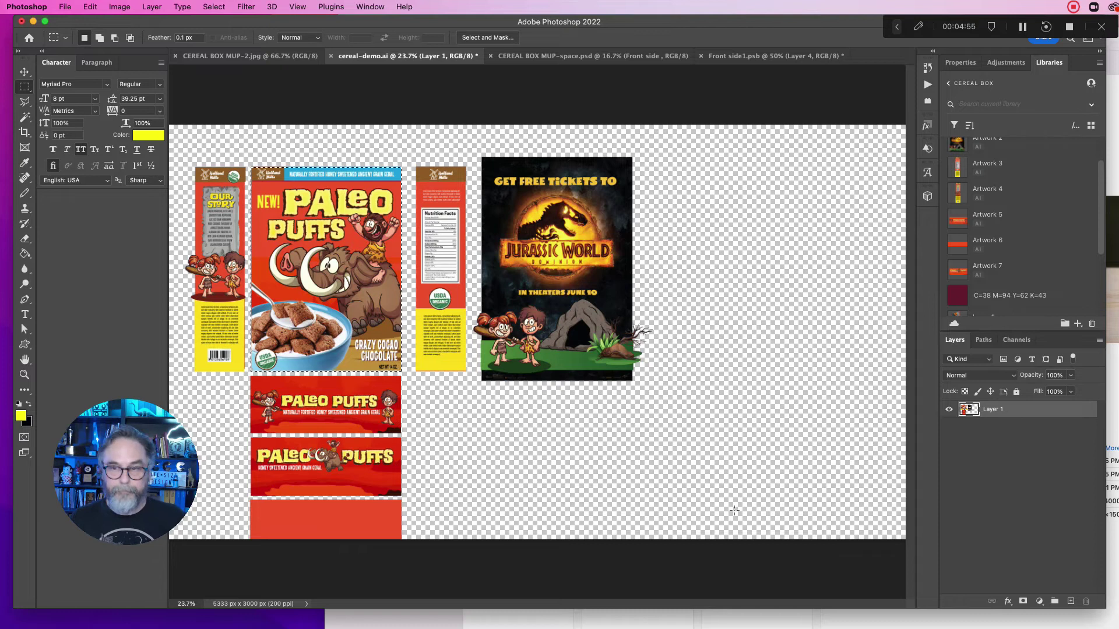
{"action": "left_click", "coordinate": [521, 56]}
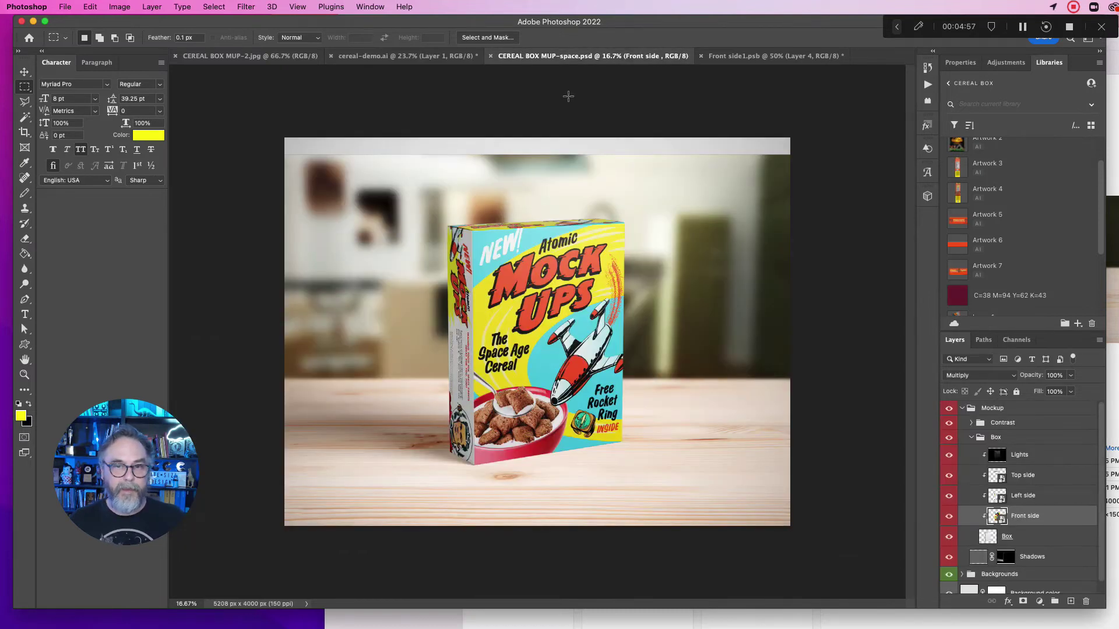
{"action": "left_click", "coordinate": [715, 59]}
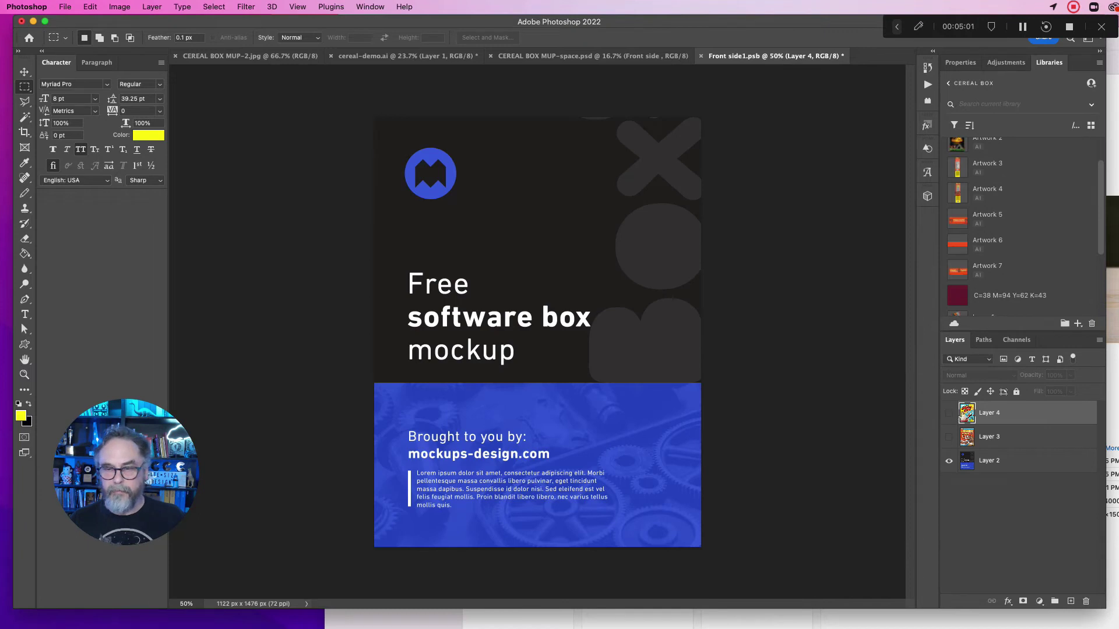
Paste the Paleo Puffs front panel and stretch its left and right edges slightly wider.
{"action": "key", "text": "super+v"}
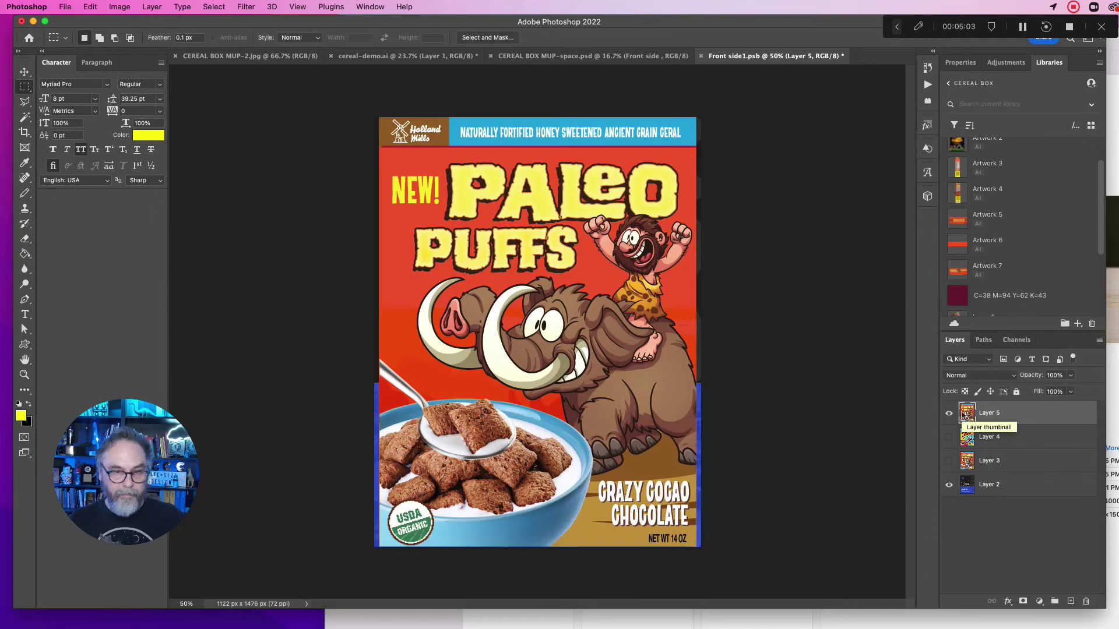
{"action": "key", "text": "super+t"}
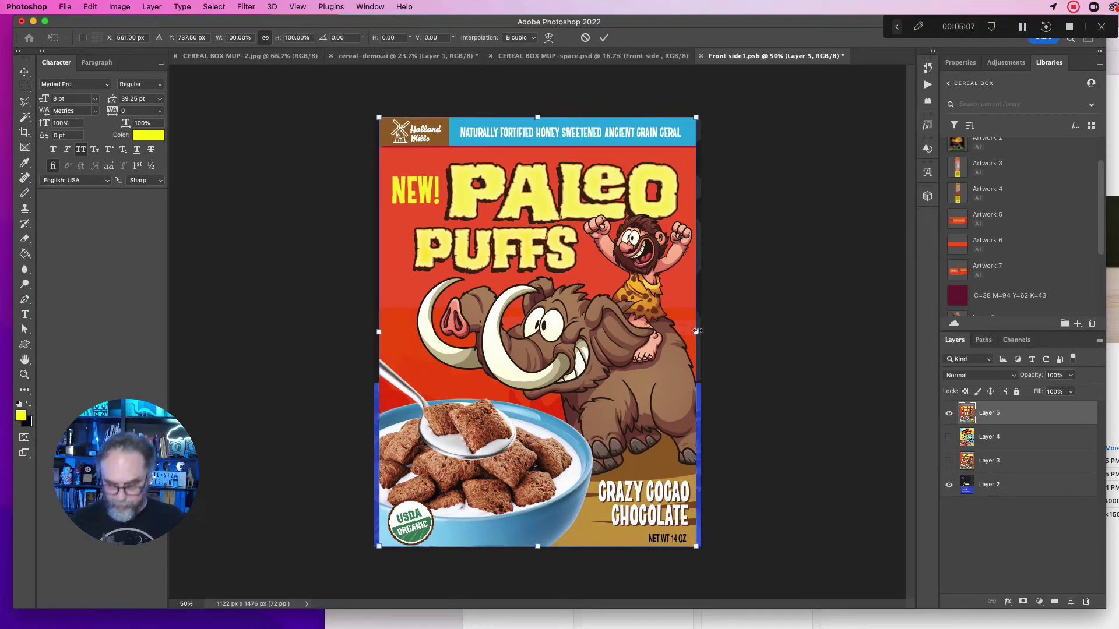
{"action": "left_click_drag", "start_coordinate": [696, 331], "coordinate": [701, 331]}
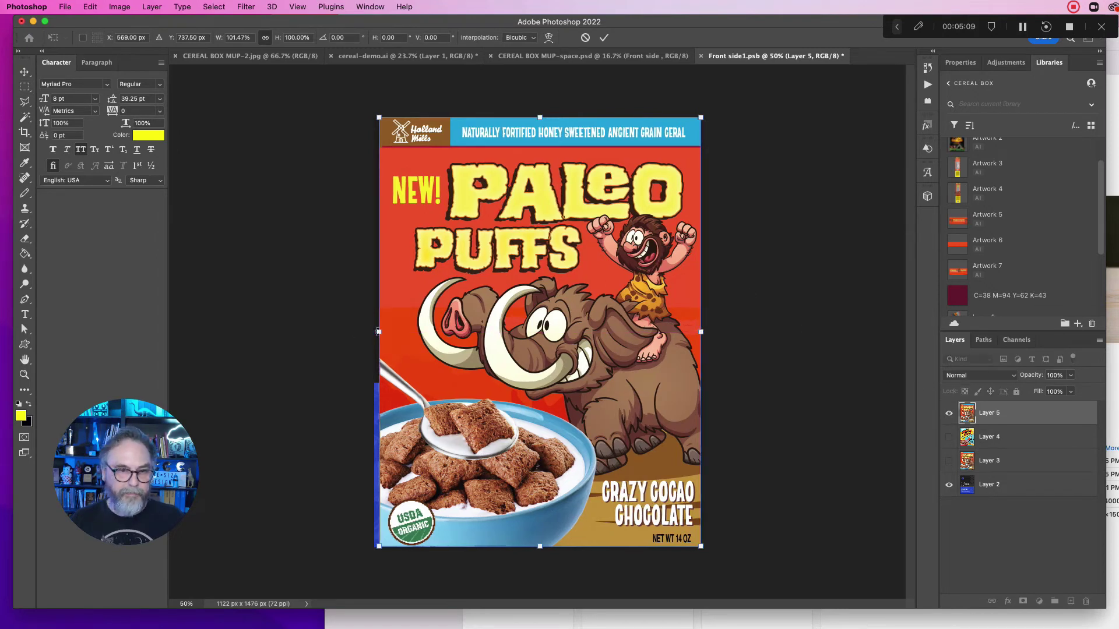
{"action": "left_click_drag", "start_coordinate": [378, 331], "coordinate": [374, 332]}
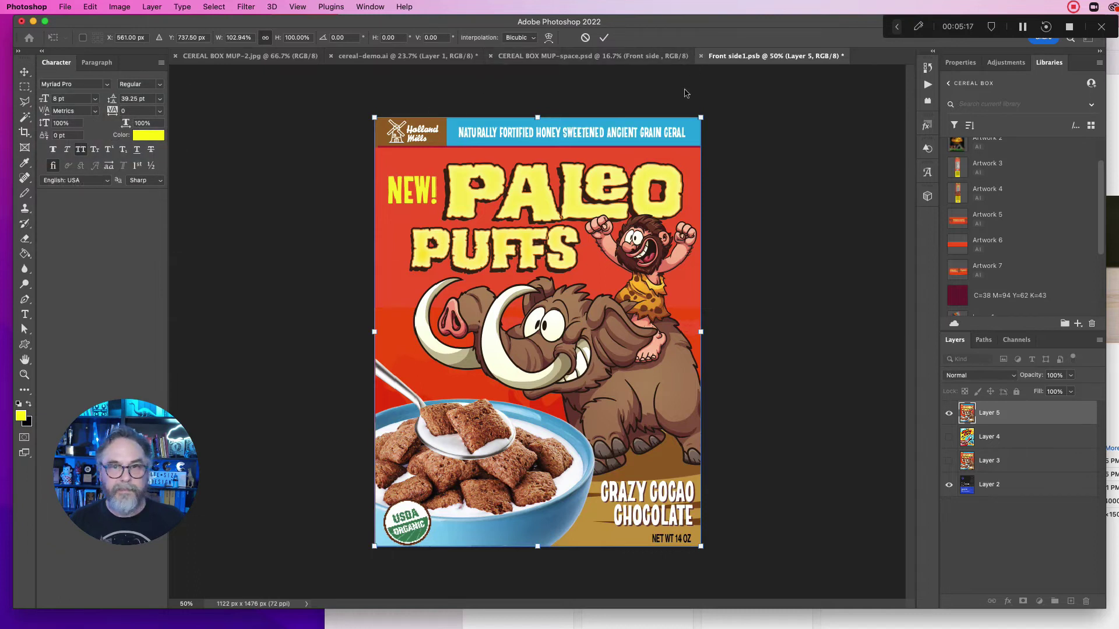
Apply the transform, save Front side1.psb, and close it to return to the mockup.
{"action": "key", "text": "super+s"}
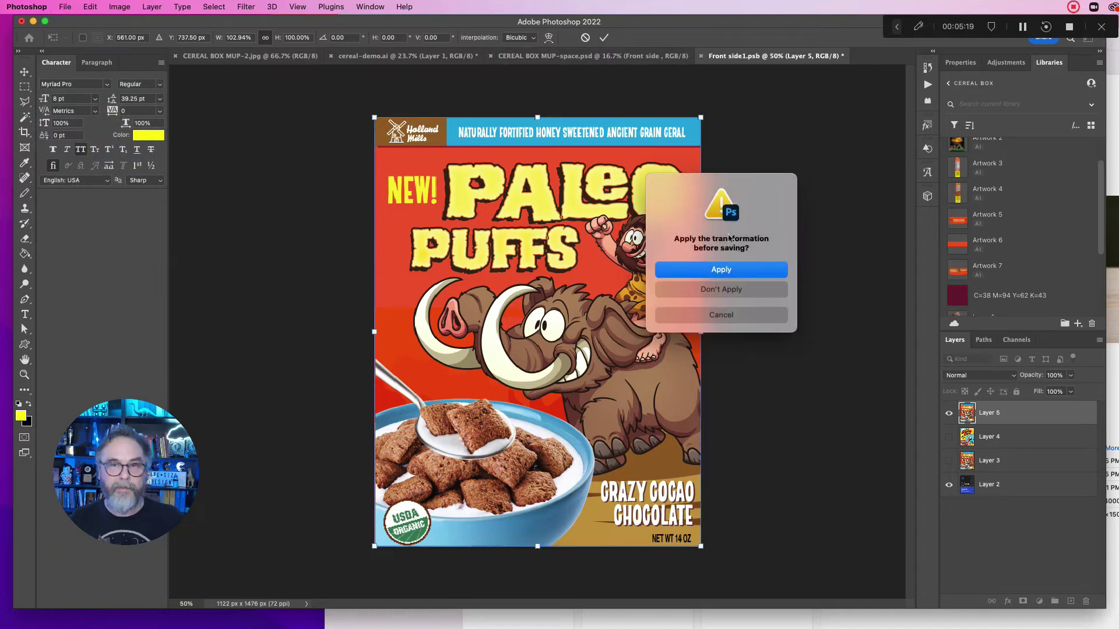
{"action": "left_click", "coordinate": [721, 271]}
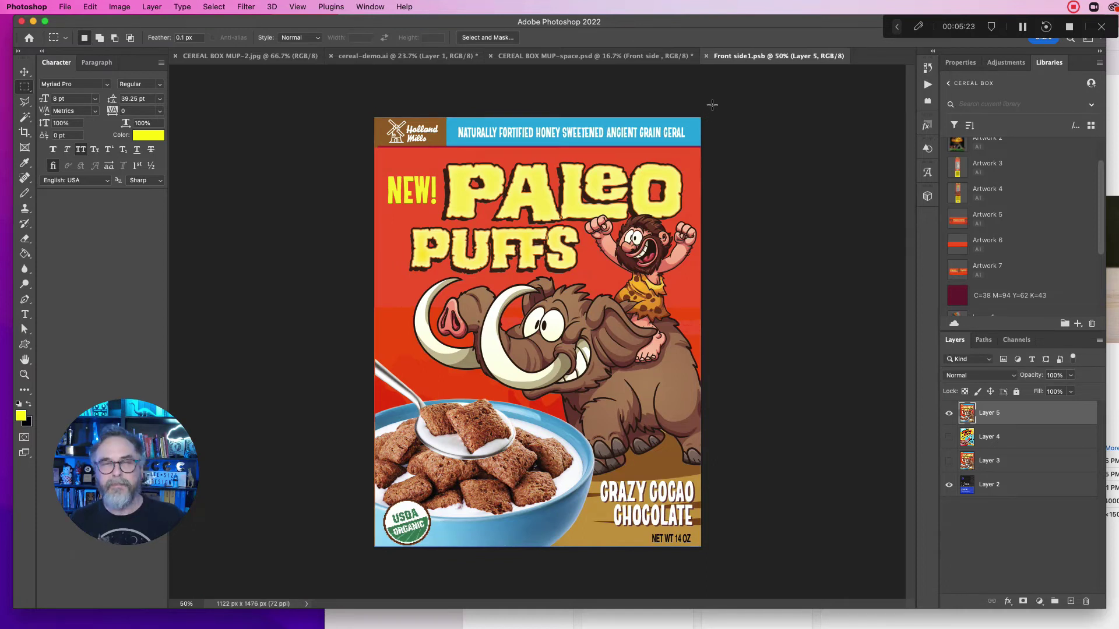
{"action": "left_click", "coordinate": [706, 56]}
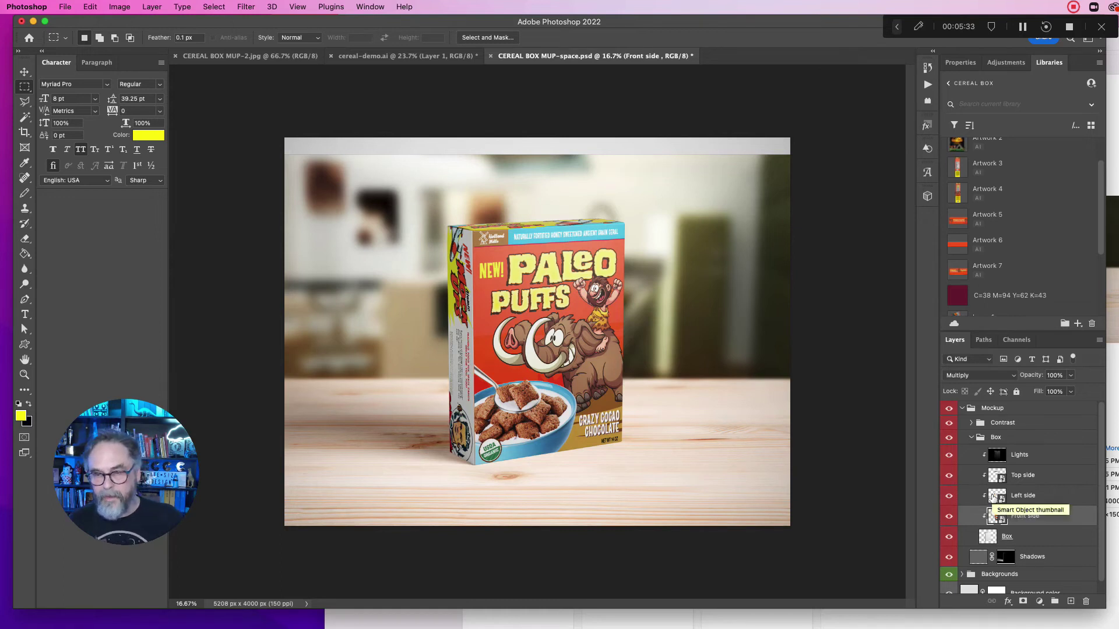
Hide Layers 3–4 in Left side.psb and copy the Our Story side panel from cereal-demo.ai.
{"action": "double_click", "coordinate": [992, 497]}
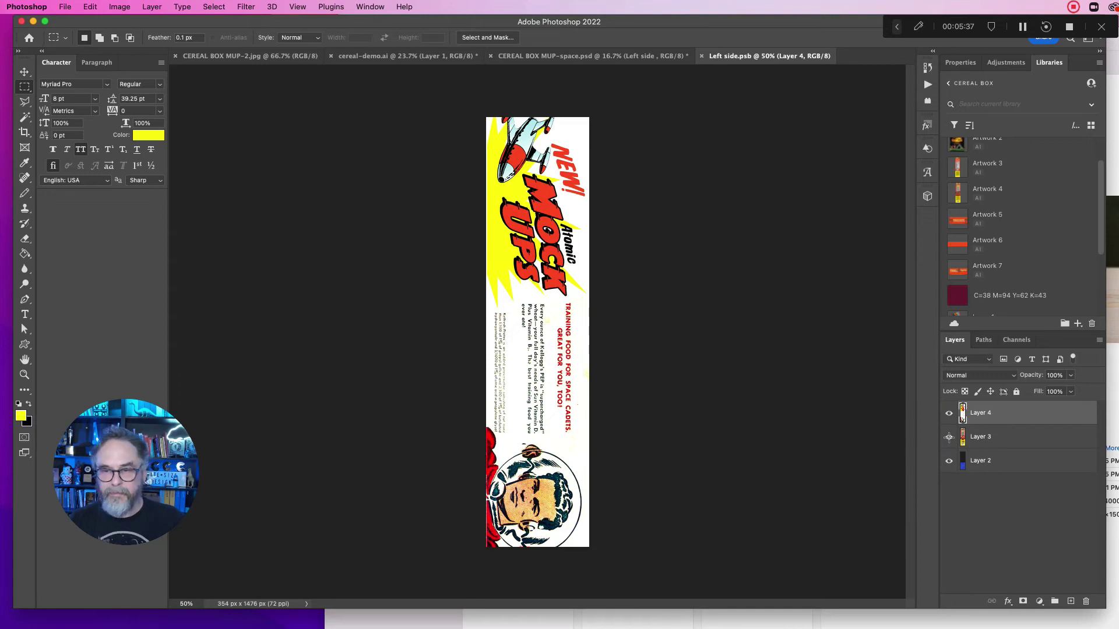
{"action": "left_click_drag", "start_coordinate": [949, 412], "coordinate": [949, 436]}
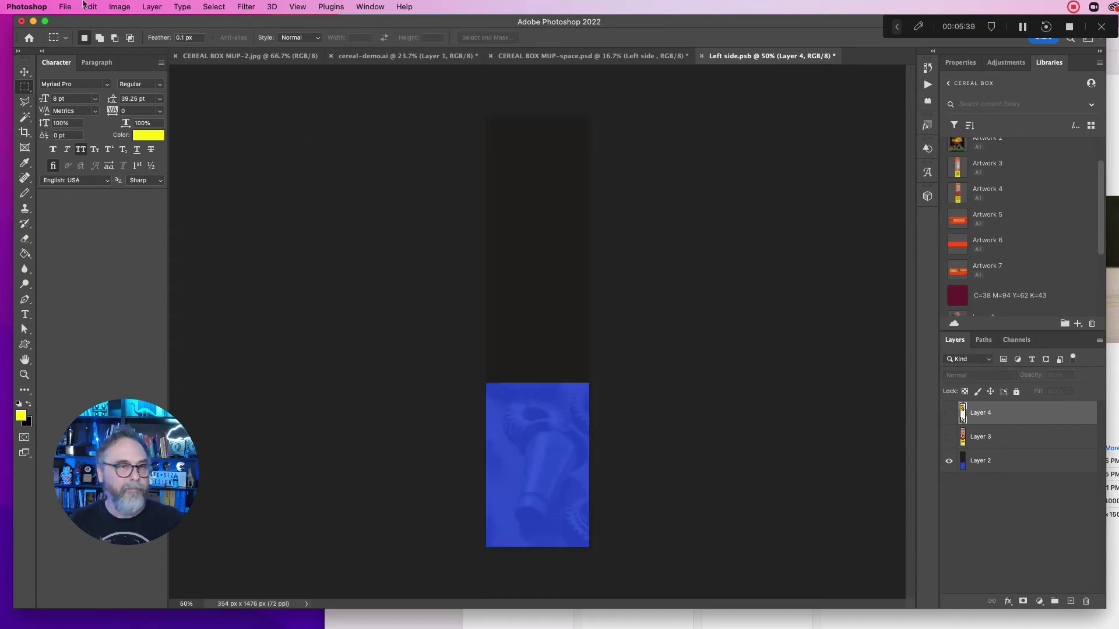
{"action": "left_click", "coordinate": [402, 56]}
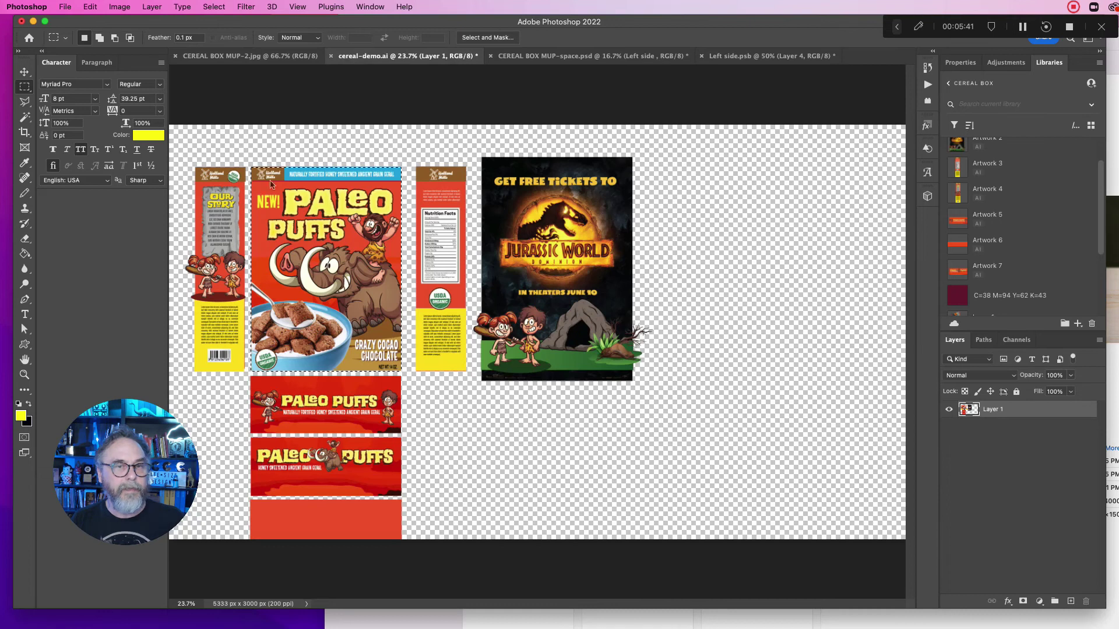
{"action": "left_click_drag", "start_coordinate": [195, 168], "coordinate": [244, 369]}
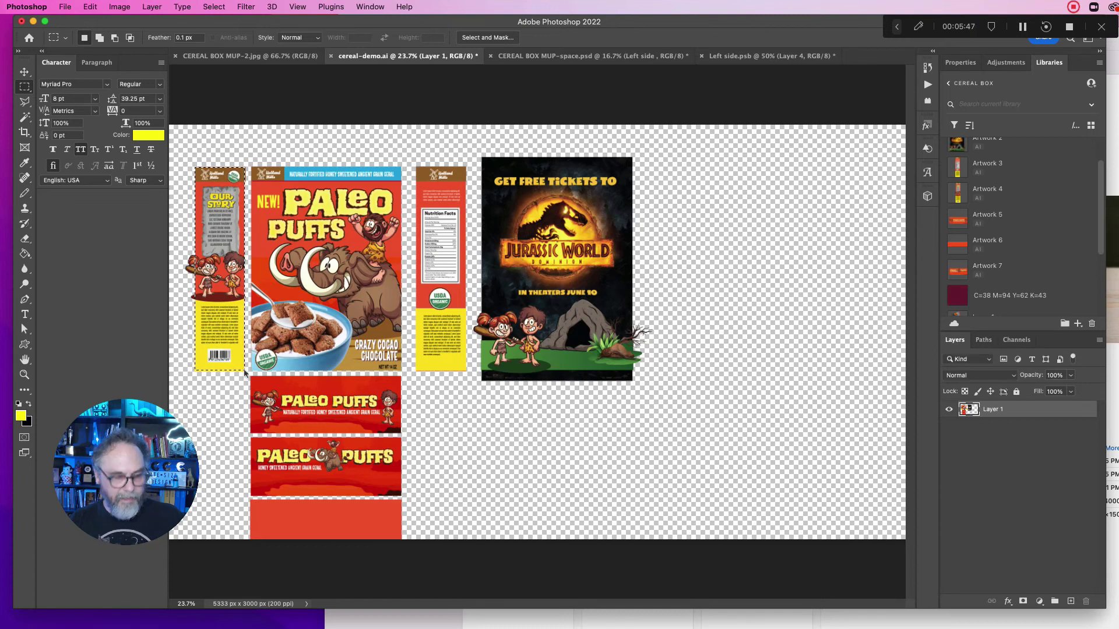
{"action": "key", "text": "super+c"}
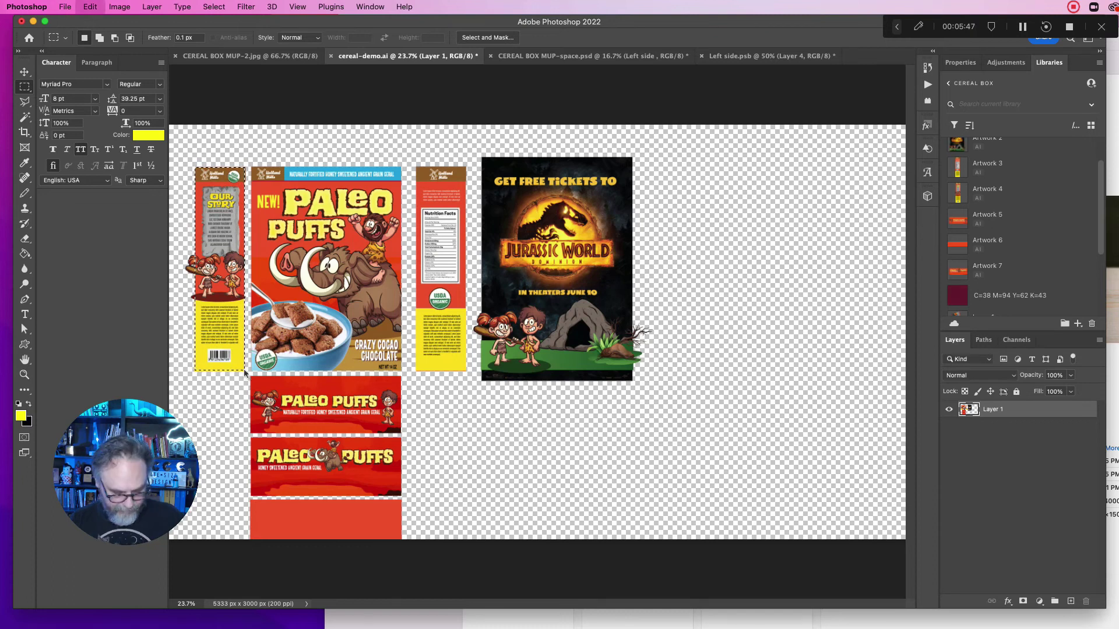
Paste the side panel into Left side.psb, save it, and close it.
{"action": "left_click", "coordinate": [558, 59]}
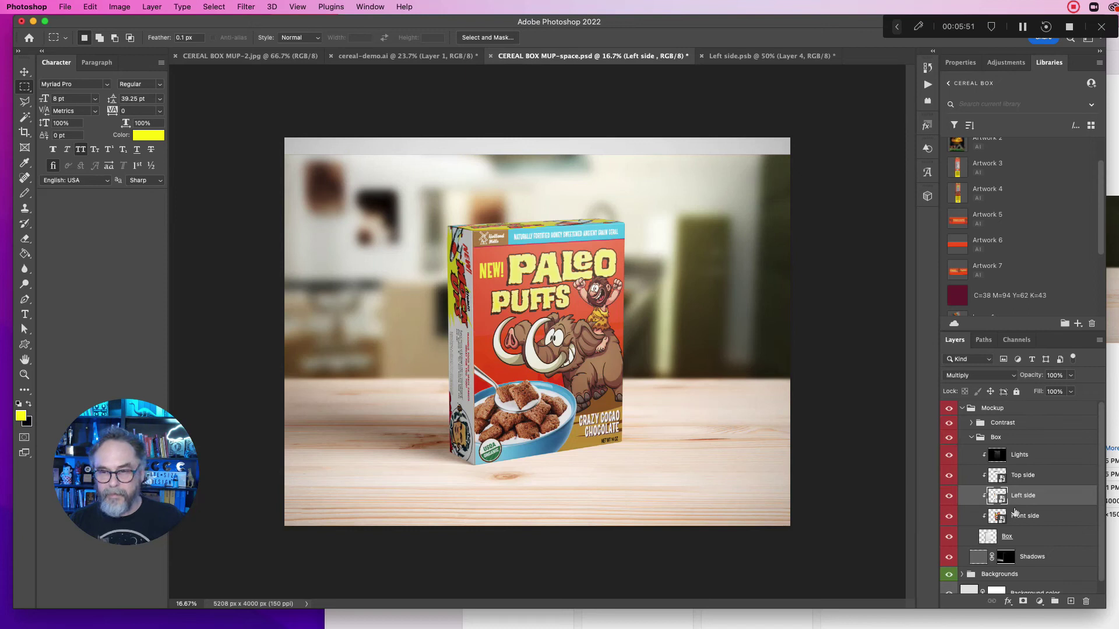
{"action": "double_click", "coordinate": [992, 495]}
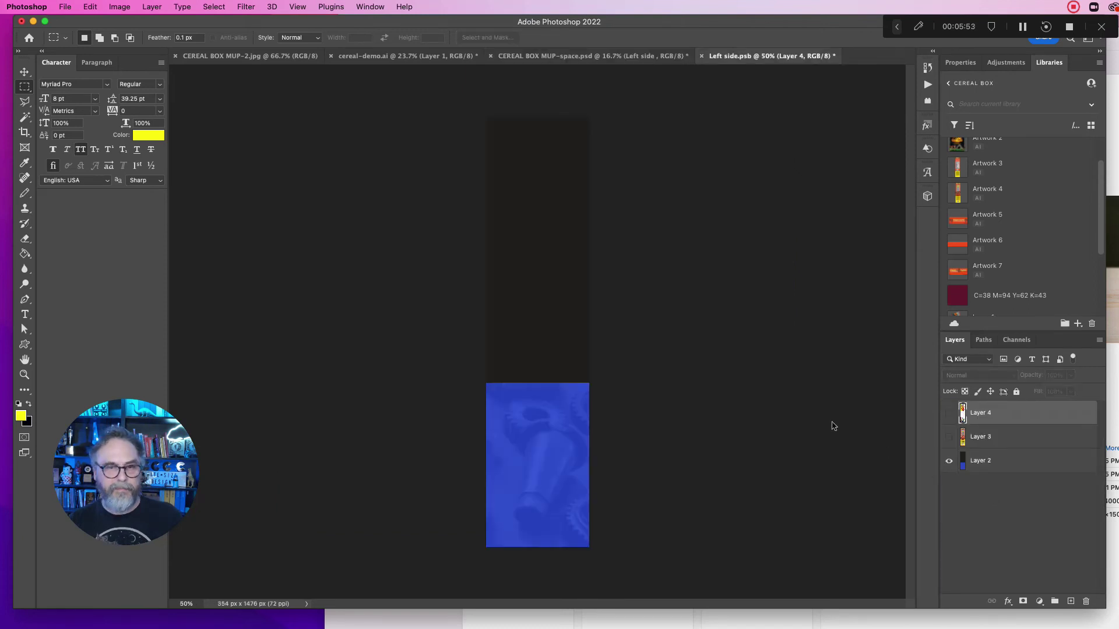
{"action": "key", "text": "super+v"}
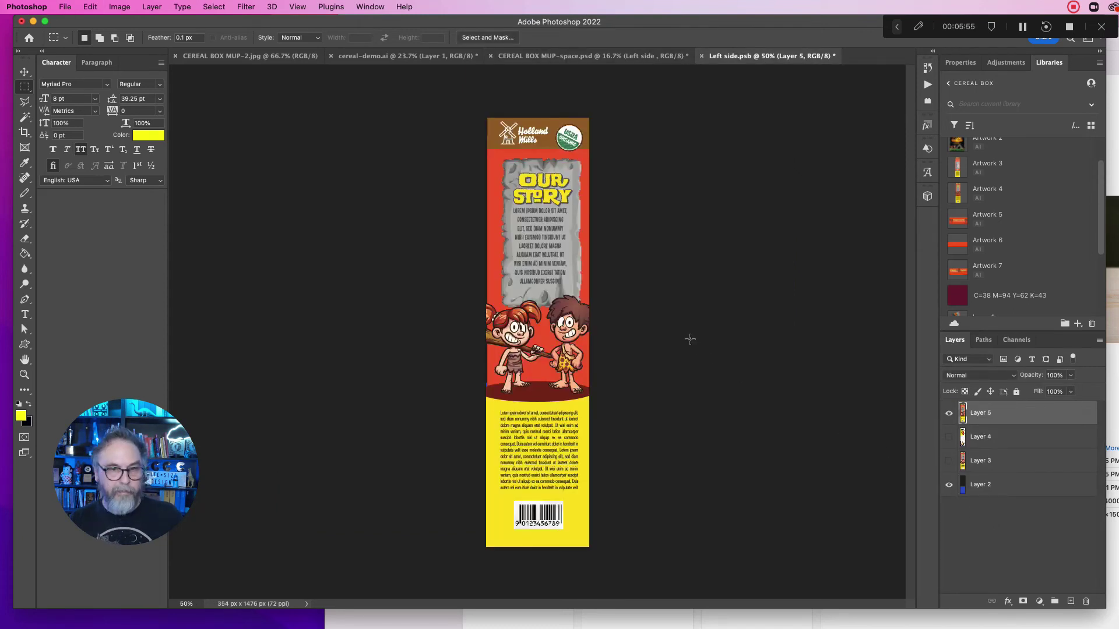
{"action": "key", "text": "super+s"}
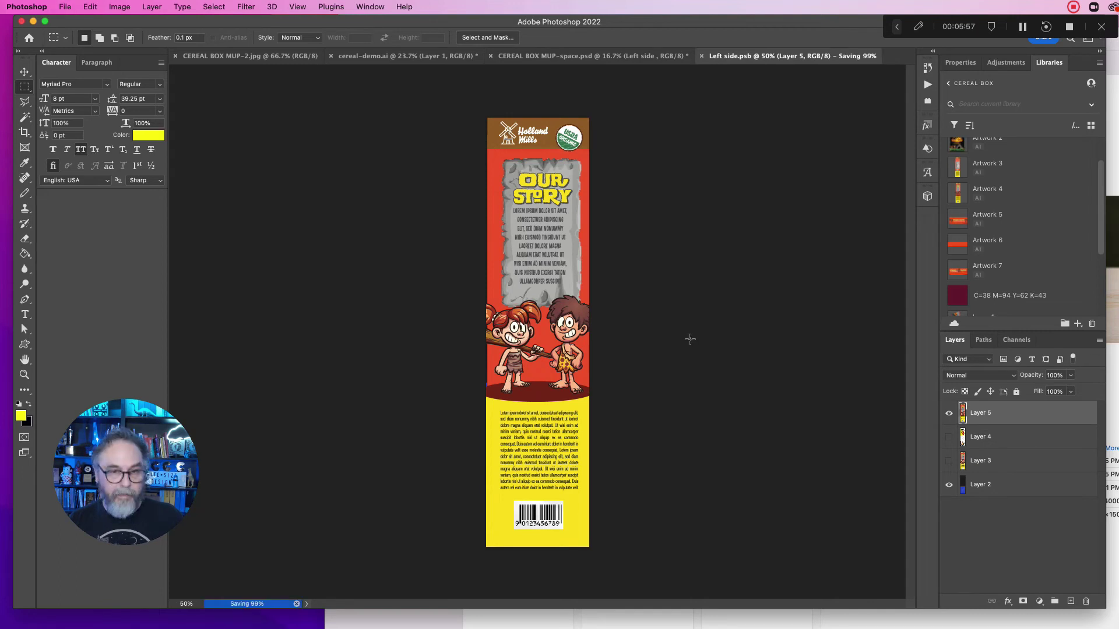
{"action": "left_click", "coordinate": [702, 56]}
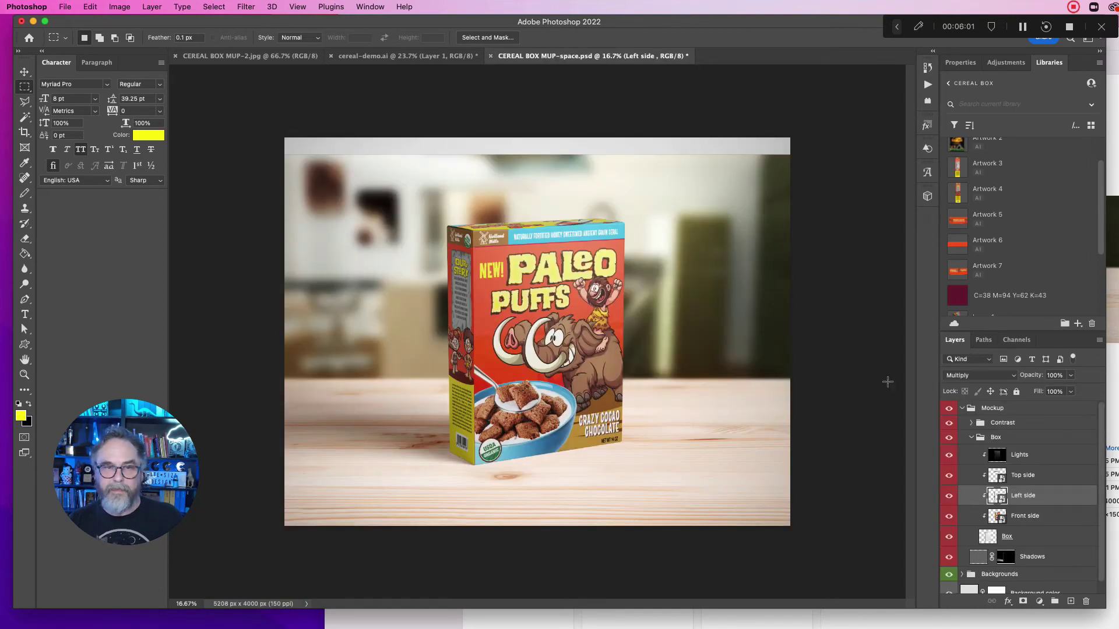
Open the Top side smart object and hide the old artwork on Layers 3 and 2.
{"action": "left_click", "coordinate": [992, 475]}
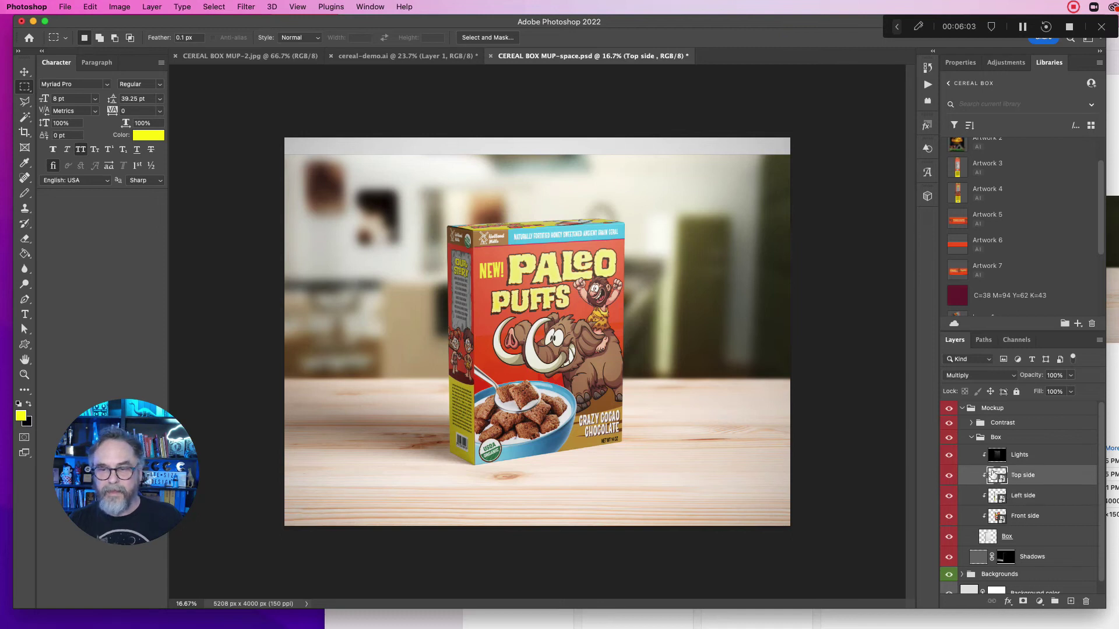
{"action": "double_click", "coordinate": [992, 474]}
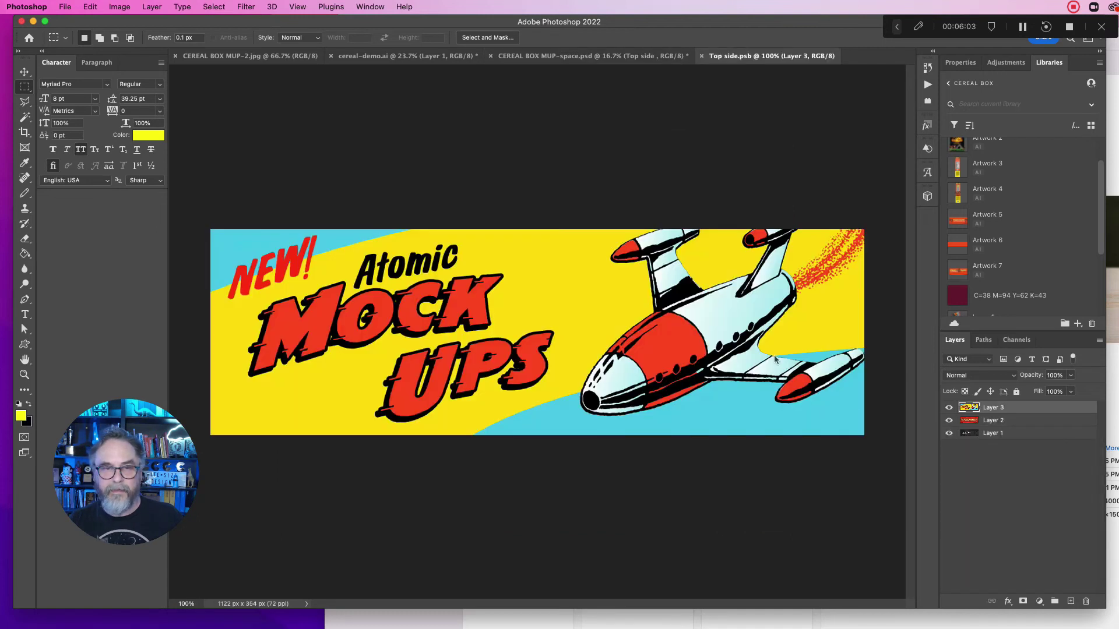
{"action": "left_click", "coordinate": [949, 408]}
{"action": "left_click", "coordinate": [949, 420]}
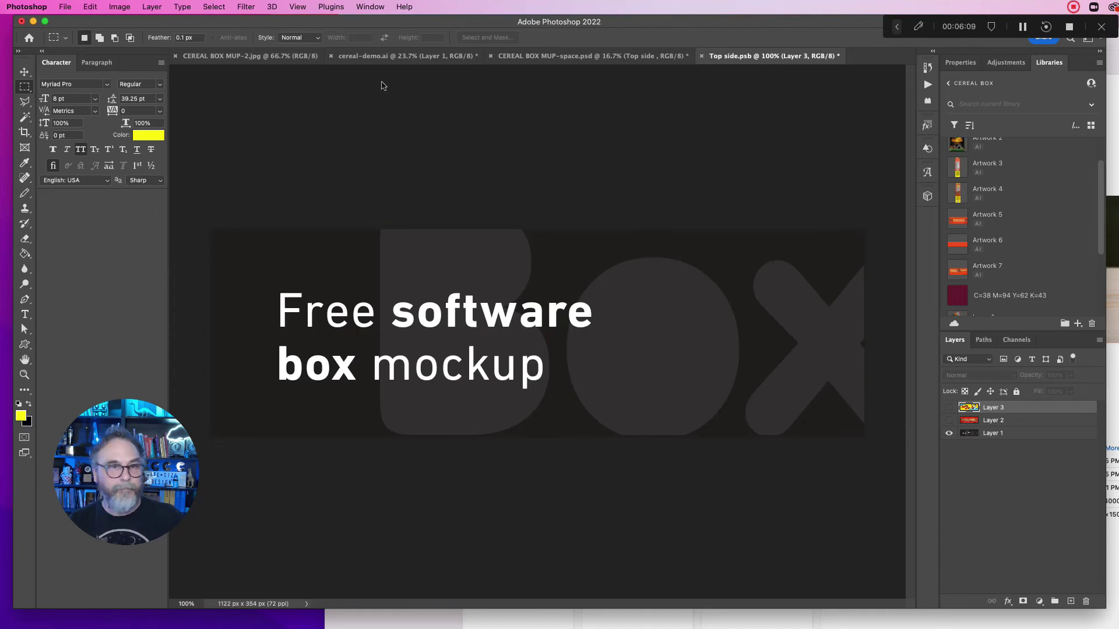
Marquee the second Paleo Puffs banner in cereal-demo.ai, then return to the mockup.
{"action": "left_click", "coordinate": [382, 57]}
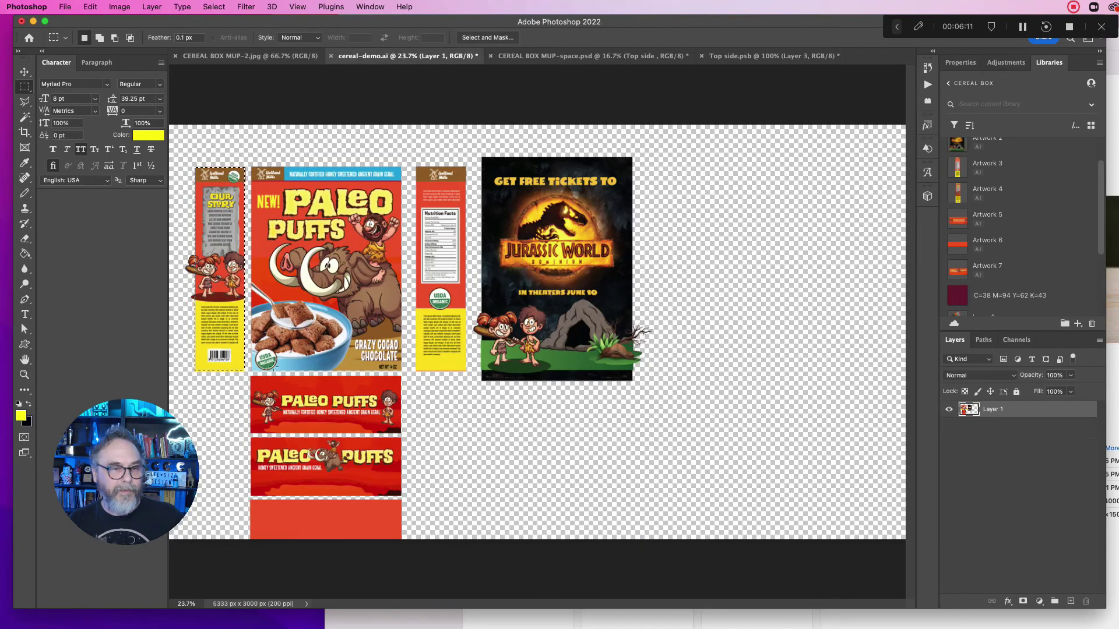
{"action": "left_click_drag", "start_coordinate": [251, 379], "coordinate": [389, 435]}
{"action": "left_click_drag", "start_coordinate": [251, 439], "coordinate": [398, 477]}
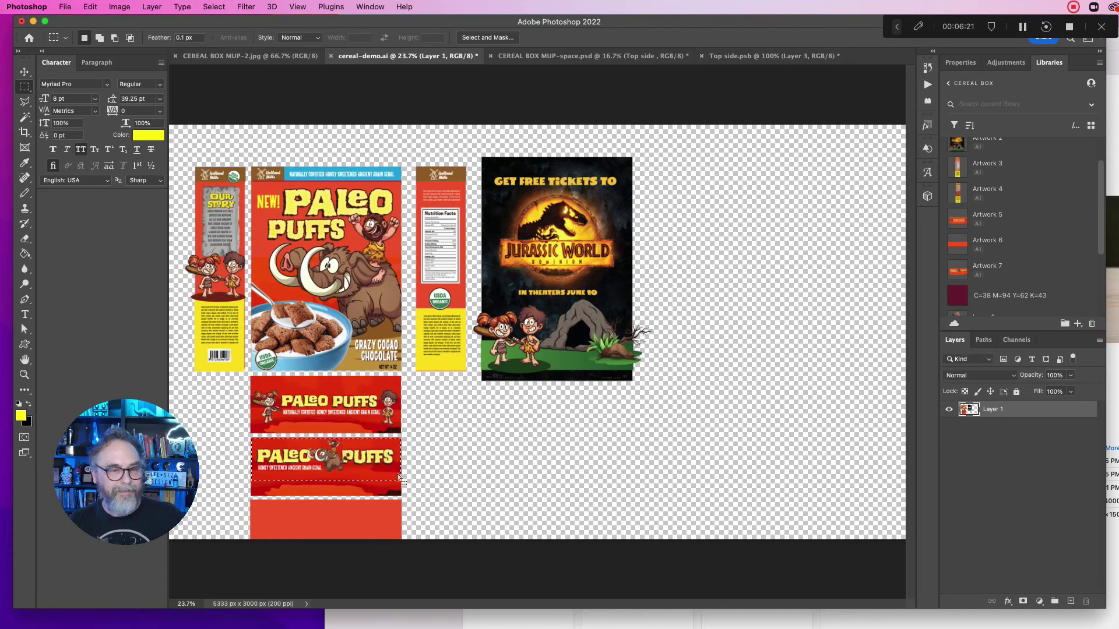
{"action": "left_click", "coordinate": [513, 56]}
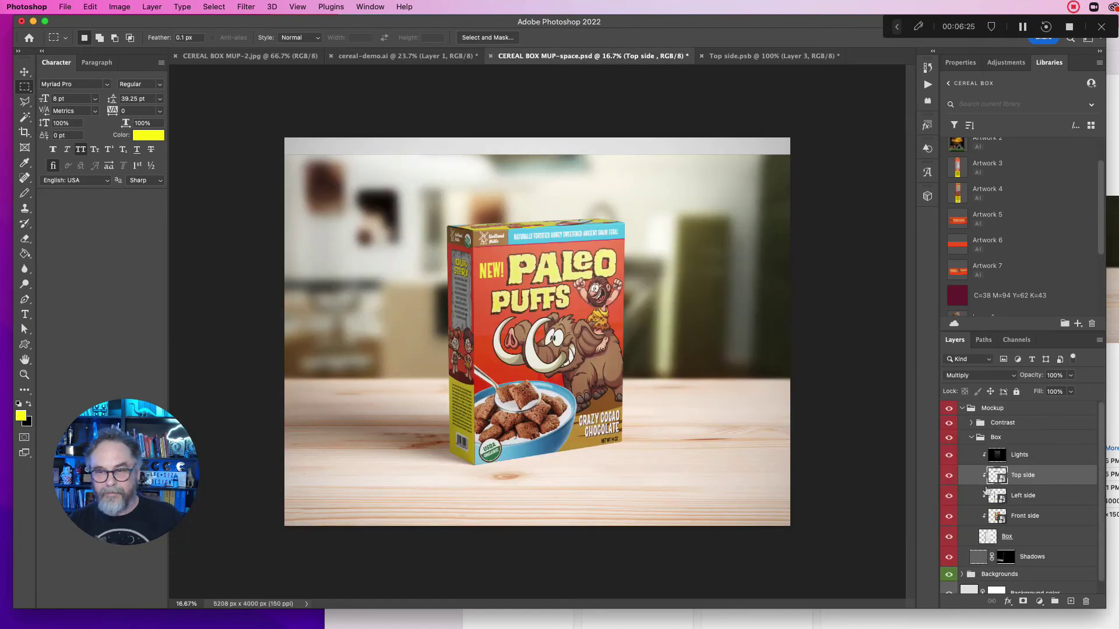
Paste the Paleo Puffs banner into Top side.psb, stretch it to fill the 1122 × 354 px canvas, and save.
{"action": "double_click", "coordinate": [996, 474]}
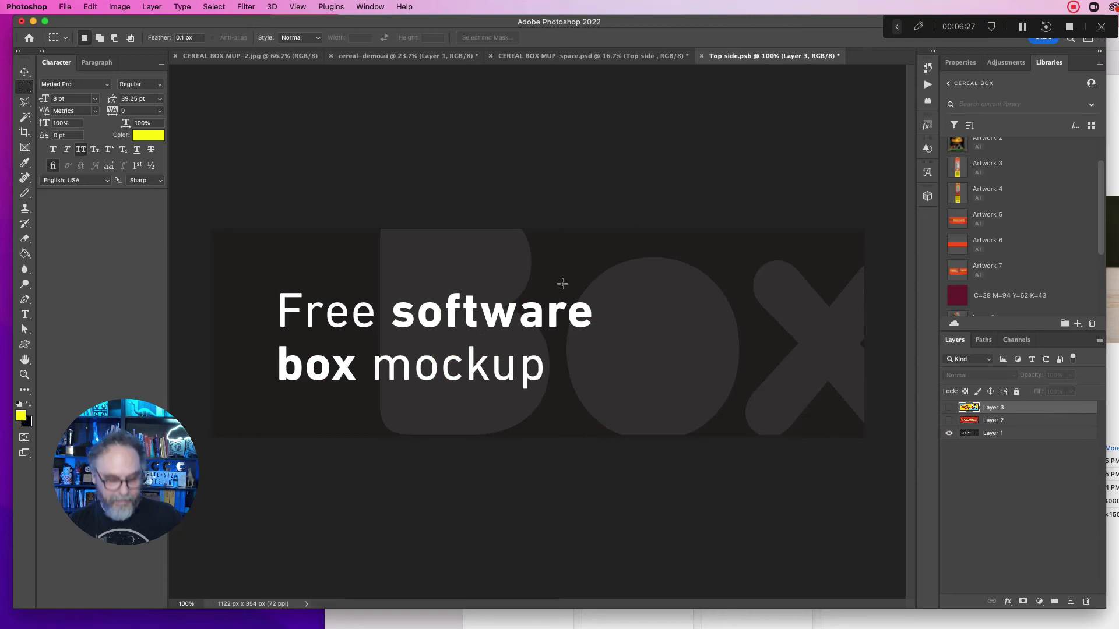
{"action": "key", "text": "super+v"}
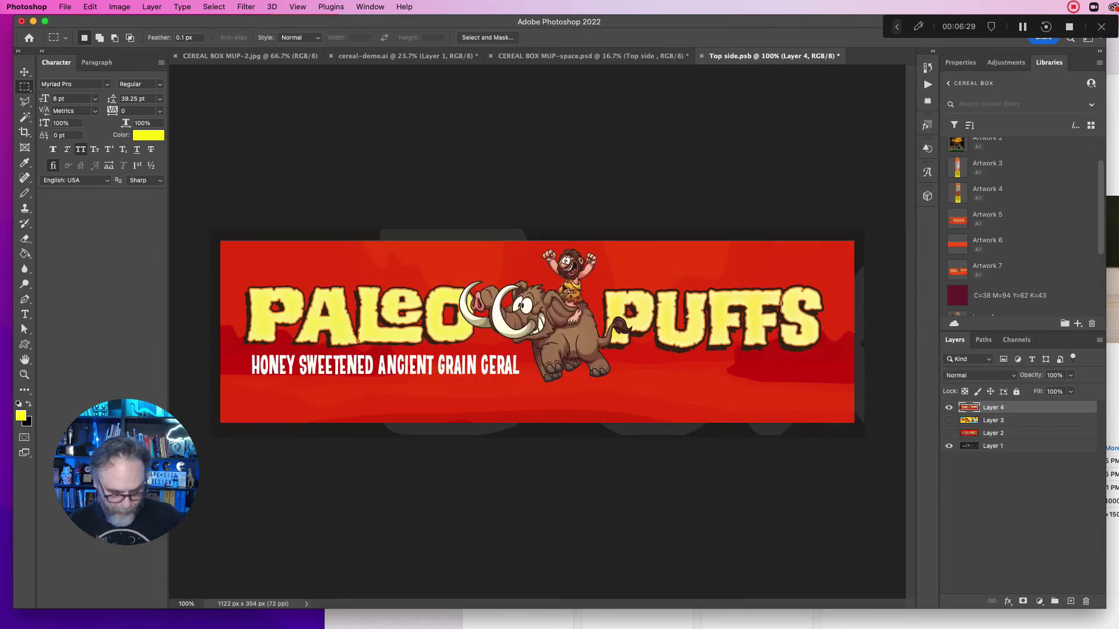
{"action": "key", "text": "super+t"}
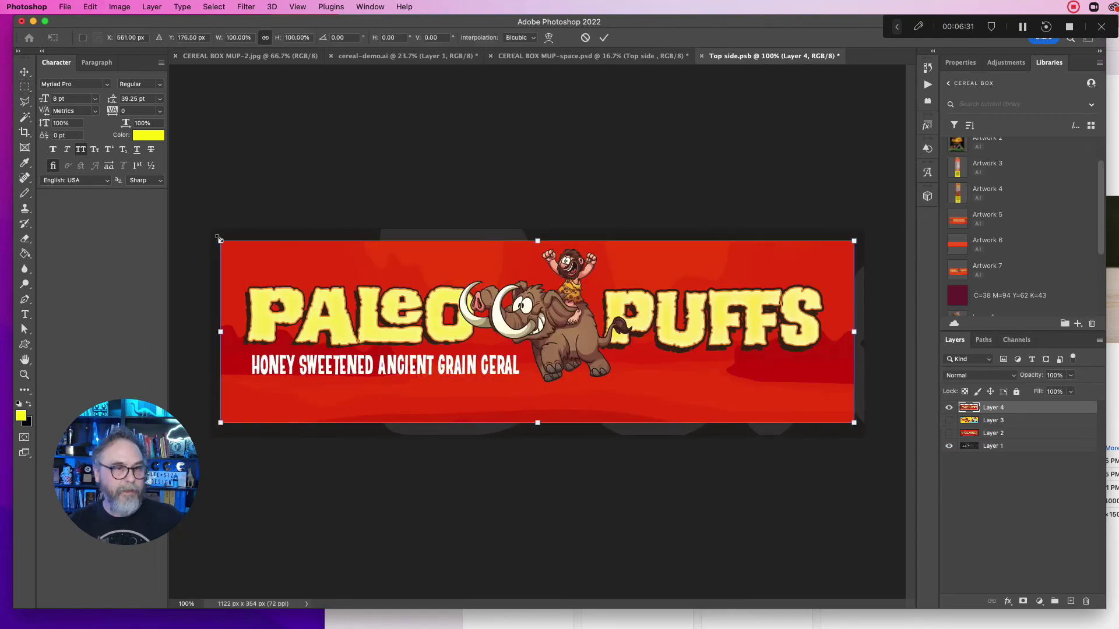
{"action": "left_click_drag", "start_coordinate": [215, 233], "coordinate": [194, 218]}
{"action": "left_click_drag", "start_coordinate": [851, 429], "coordinate": [869, 428]}
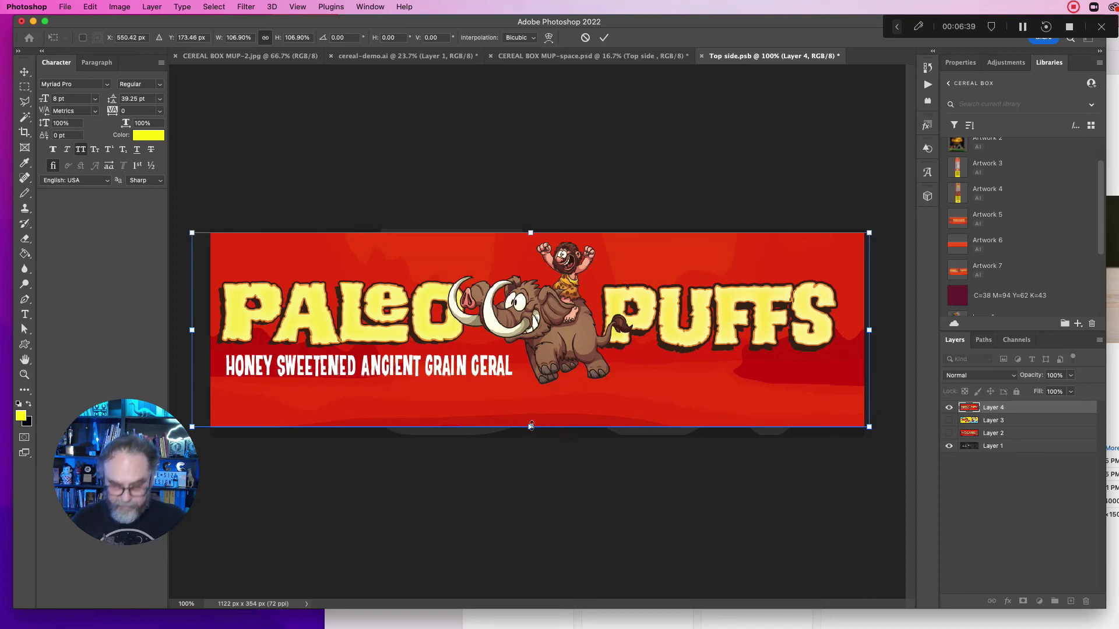
{"action": "left_click_drag", "start_coordinate": [531, 426], "coordinate": [531, 435]}
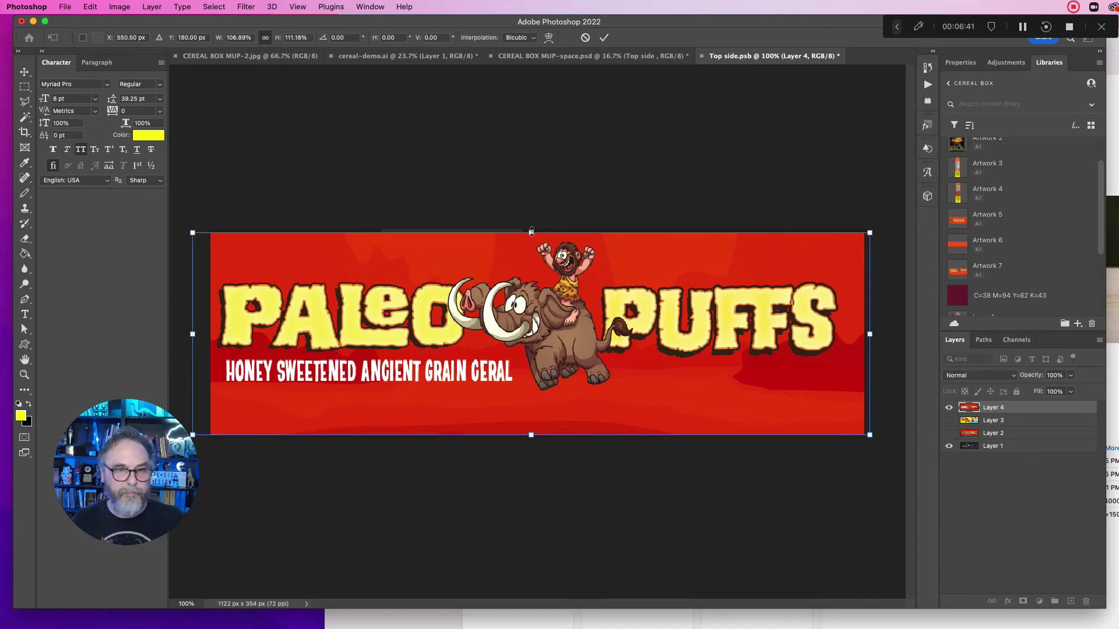
{"action": "left_click_drag", "start_coordinate": [531, 231], "coordinate": [531, 229]}
{"action": "left_click_drag", "start_coordinate": [193, 333], "coordinate": [210, 332]}
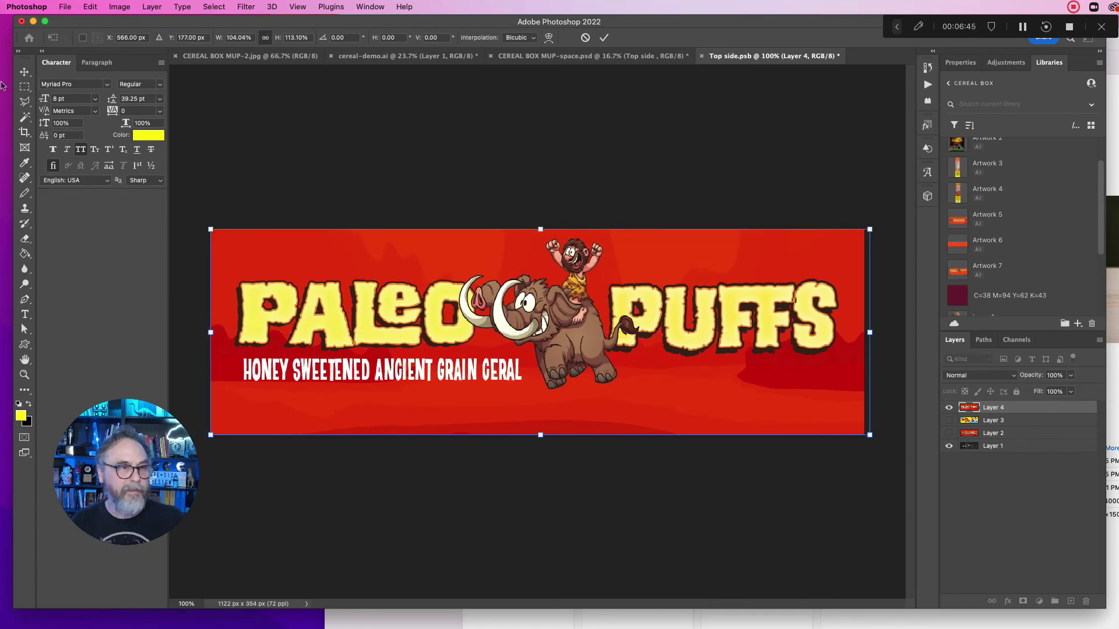
{"action": "key", "text": "Return"}
{"action": "left_click", "coordinate": [399, 130]}
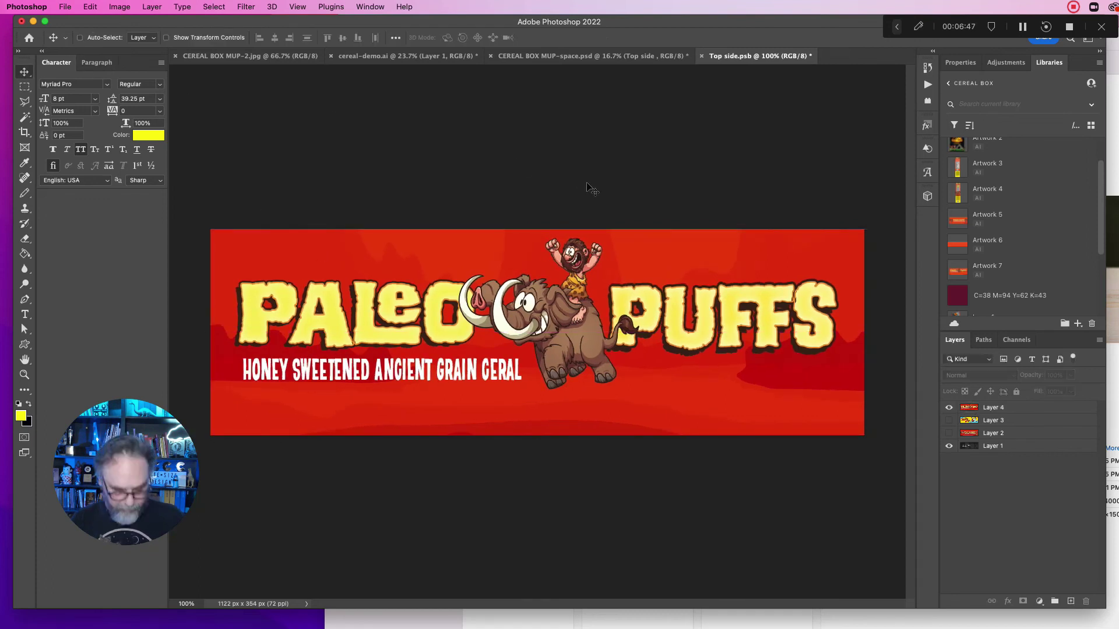
{"action": "key", "text": "super+s"}
{"action": "left_click", "coordinate": [702, 56]}
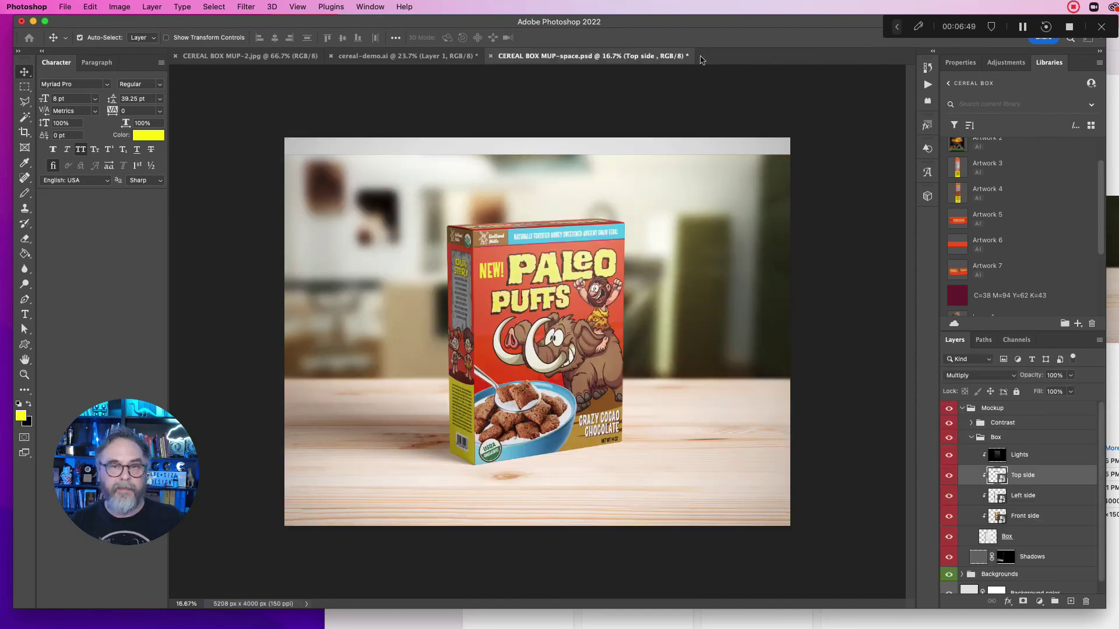